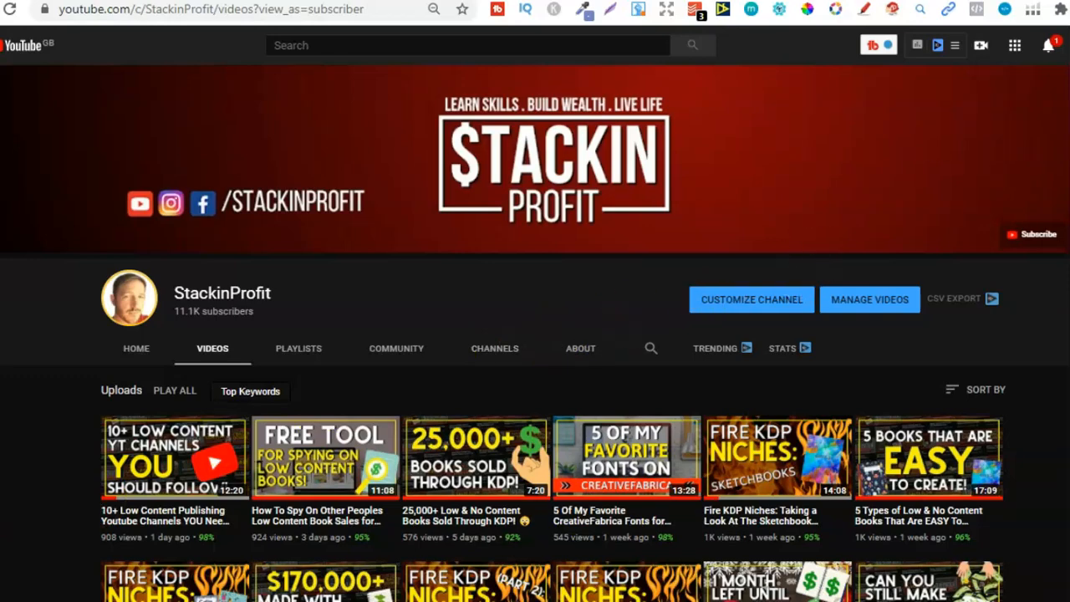
Look through the uploaded videos on the StackinProfit YouTube channel
scroll(536, 377, down, 2)
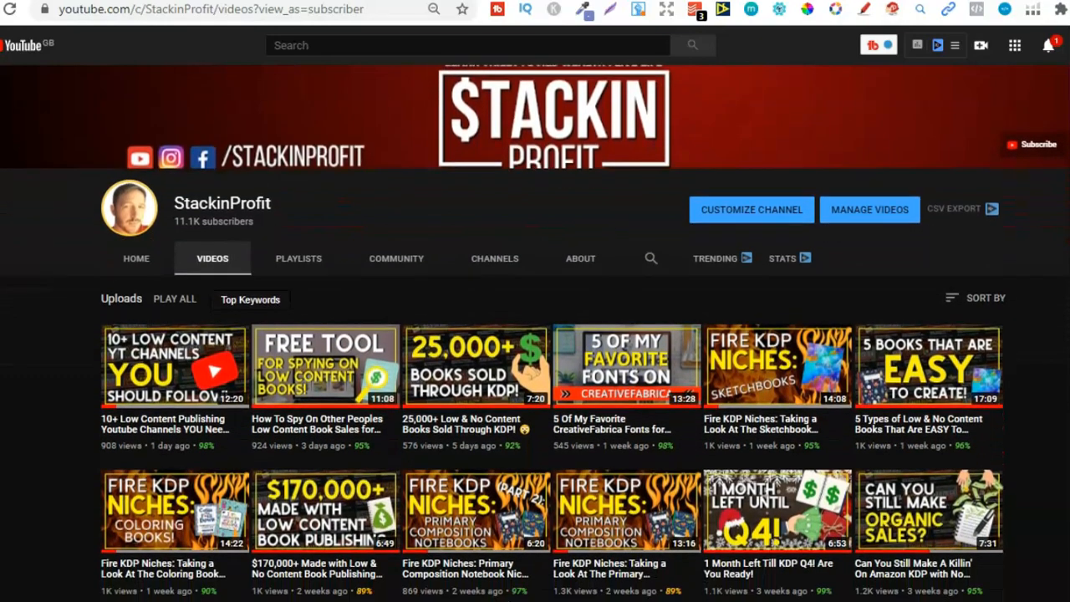
scroll(536, 377, down, 2)
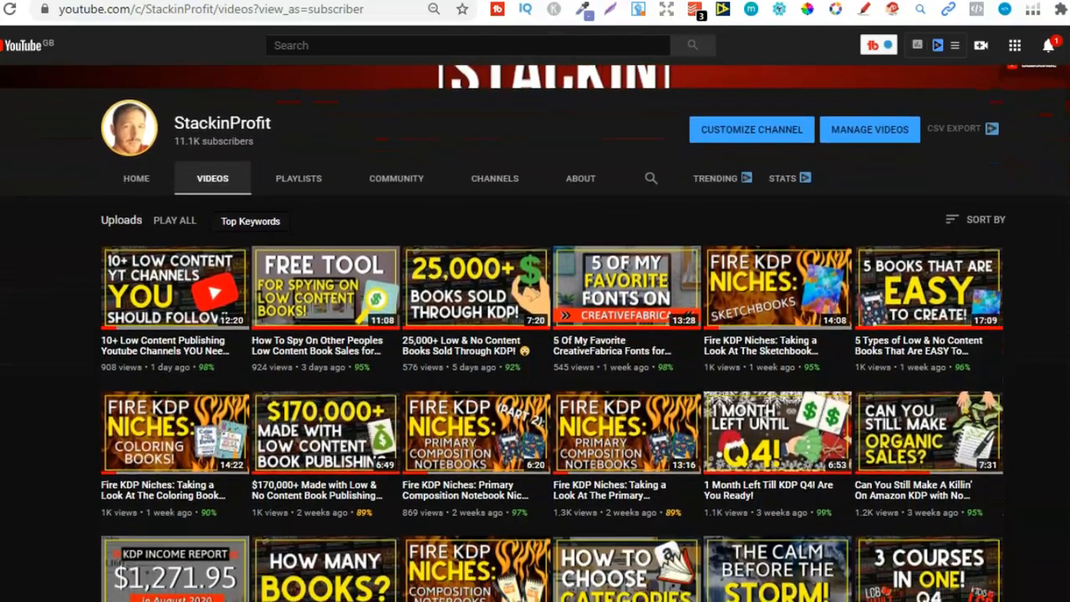
scroll(535, 376, down, 4)
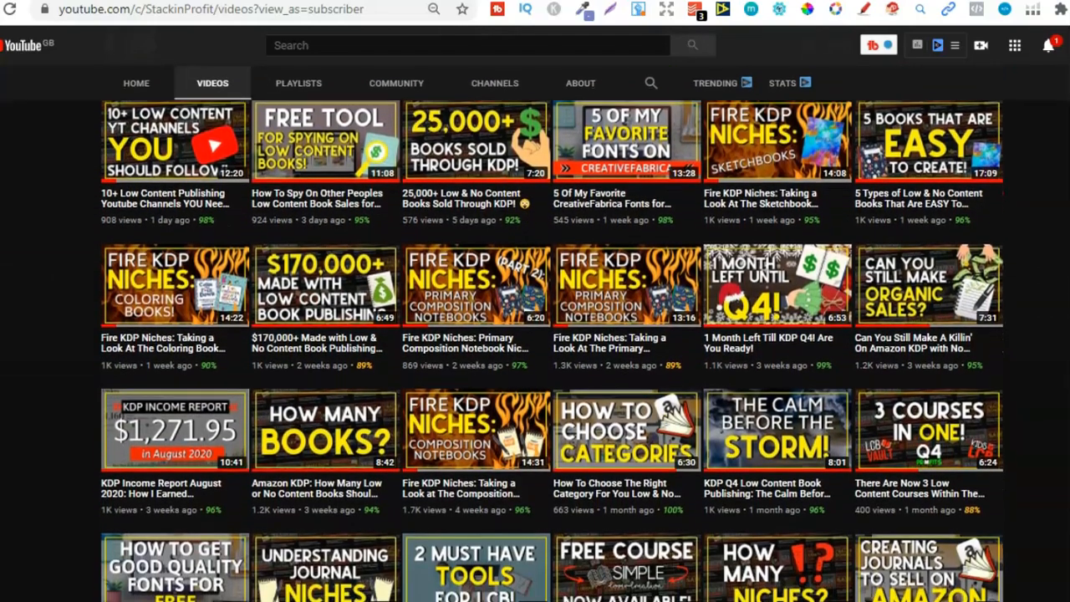
scroll(535, 376, down, 1)
scroll(535, 376, down, 4)
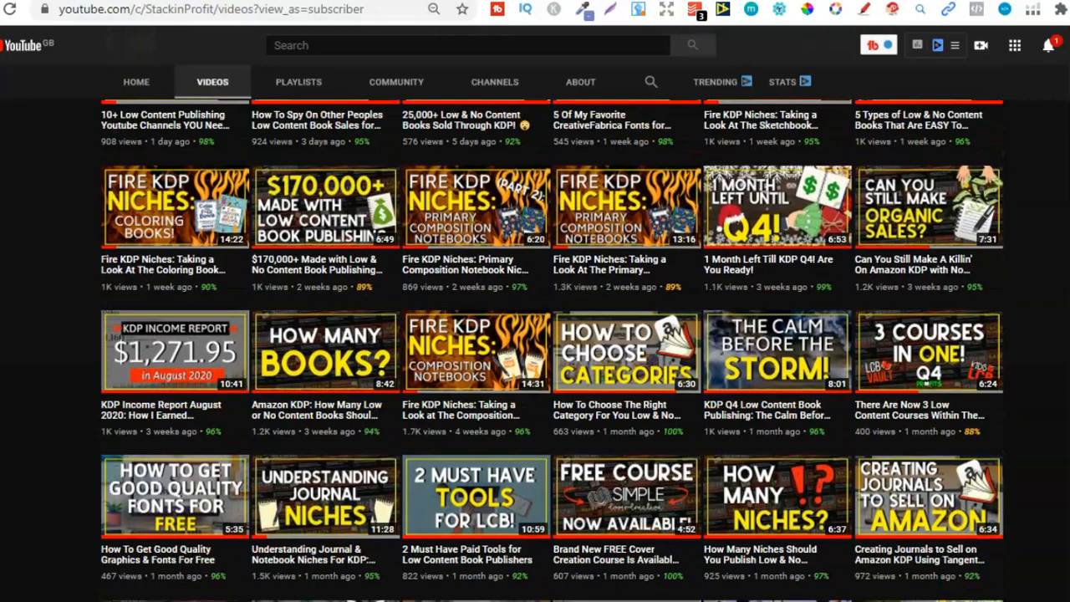
scroll(536, 377, up, 9)
scroll(535, 377, up, 3)
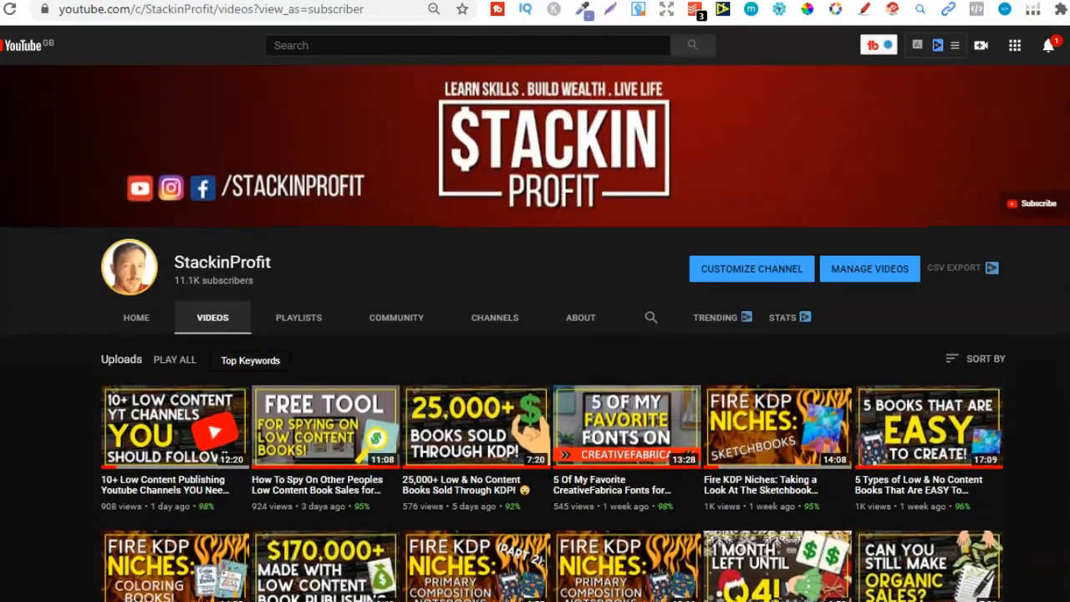
scroll(536, 377, up, 1)
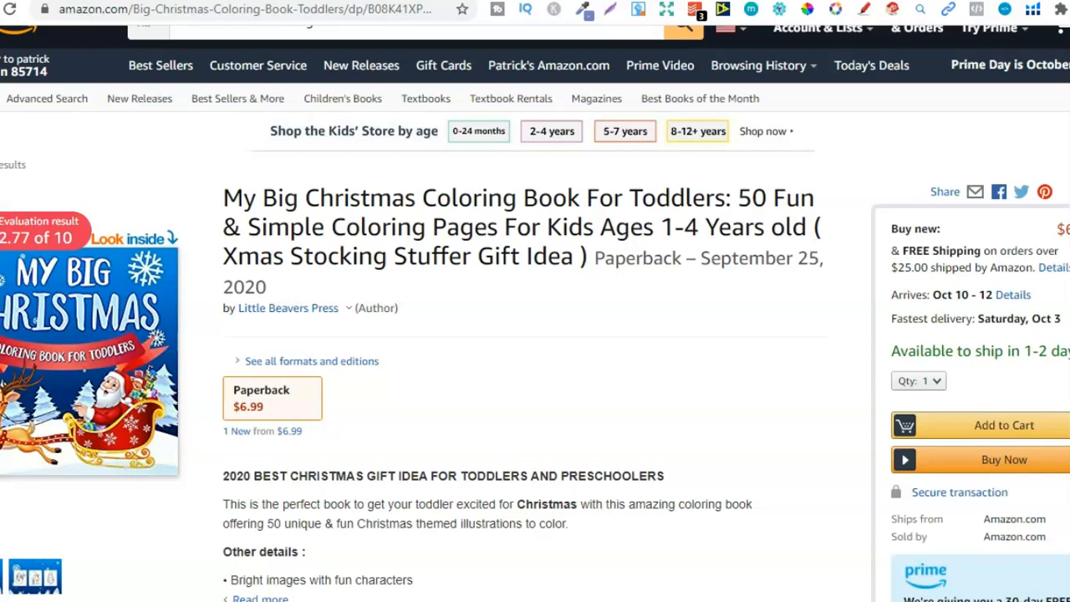
Check the dimensions in the product details of the toddler Christmas coloring book on Amazon
scroll(535, 335, up, 1)
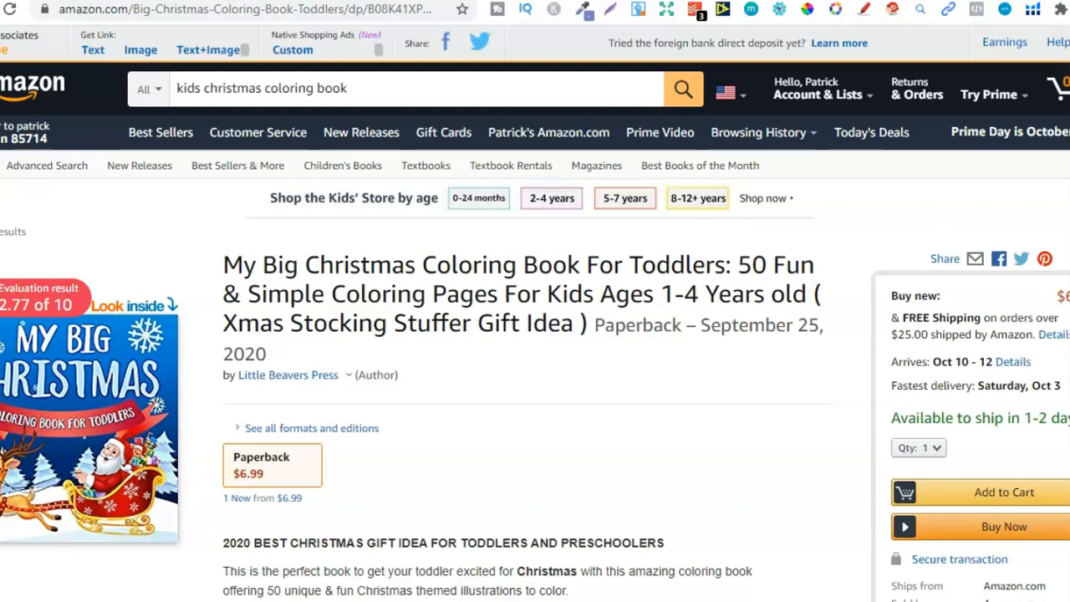
scroll(535, 335, down, 1)
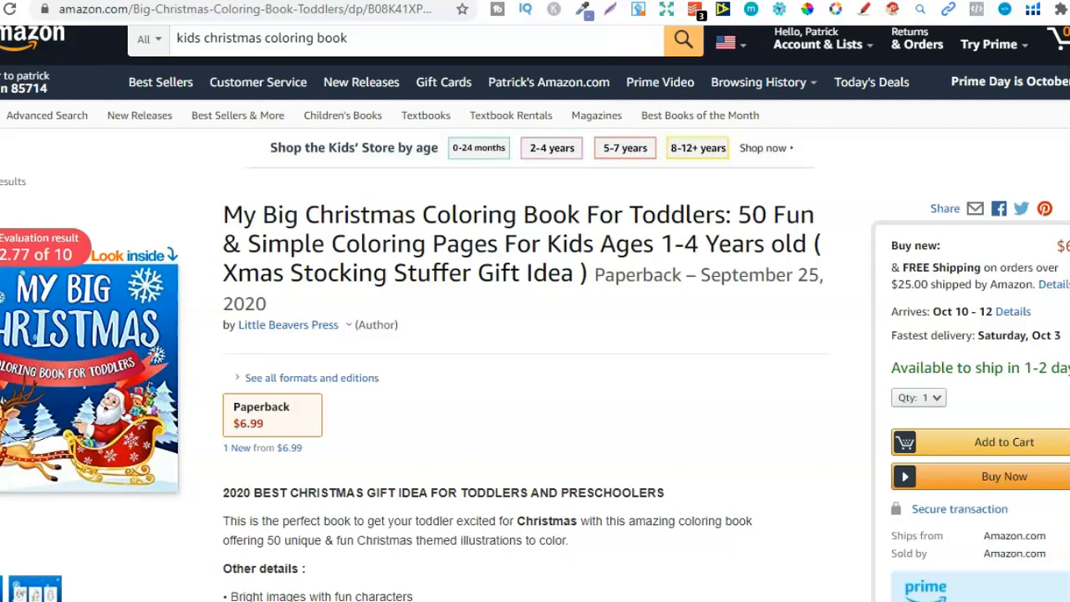
scroll(535, 334, down, 4)
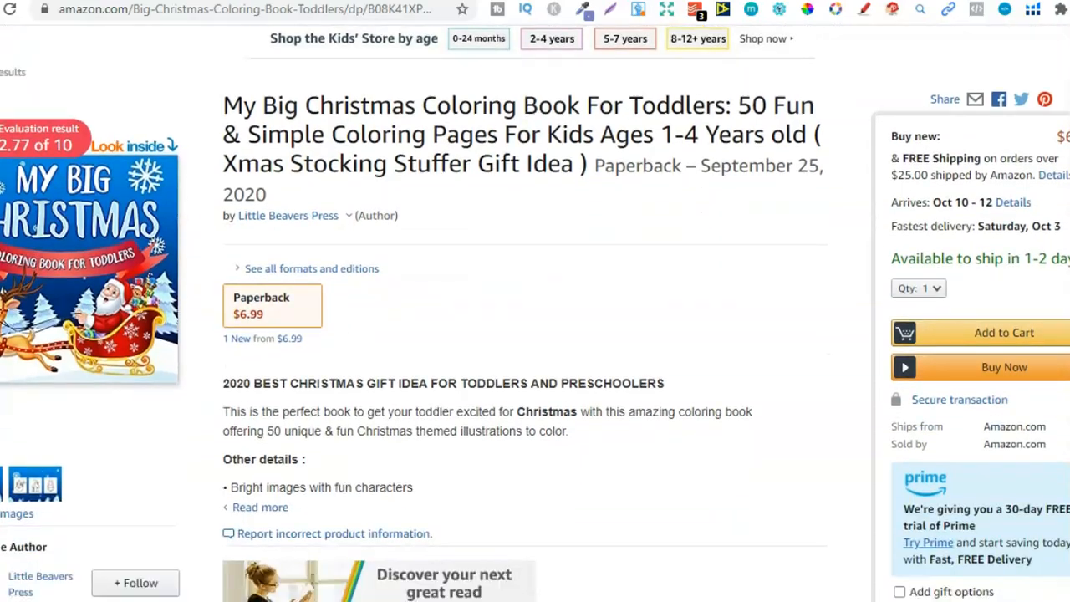
scroll(535, 335, down, 8)
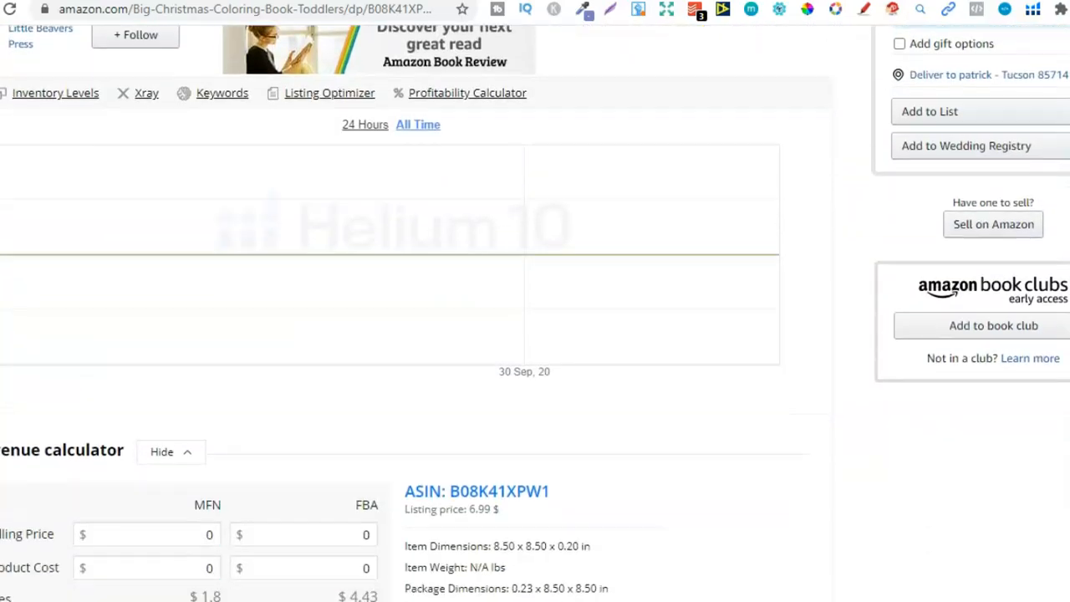
scroll(536, 334, down, 9)
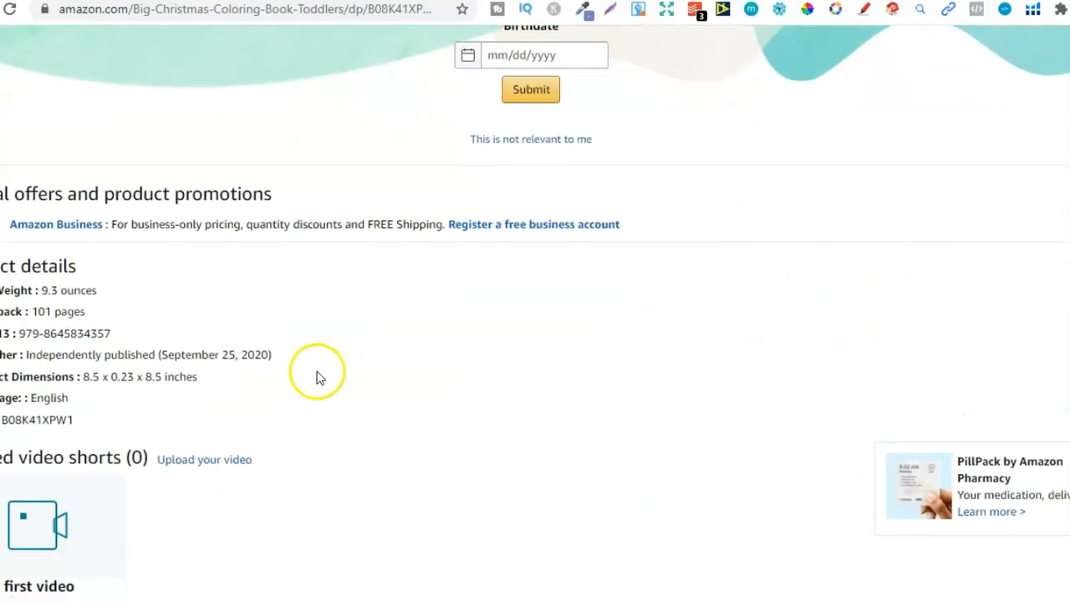
double_click(87, 376)
double_click(150, 377)
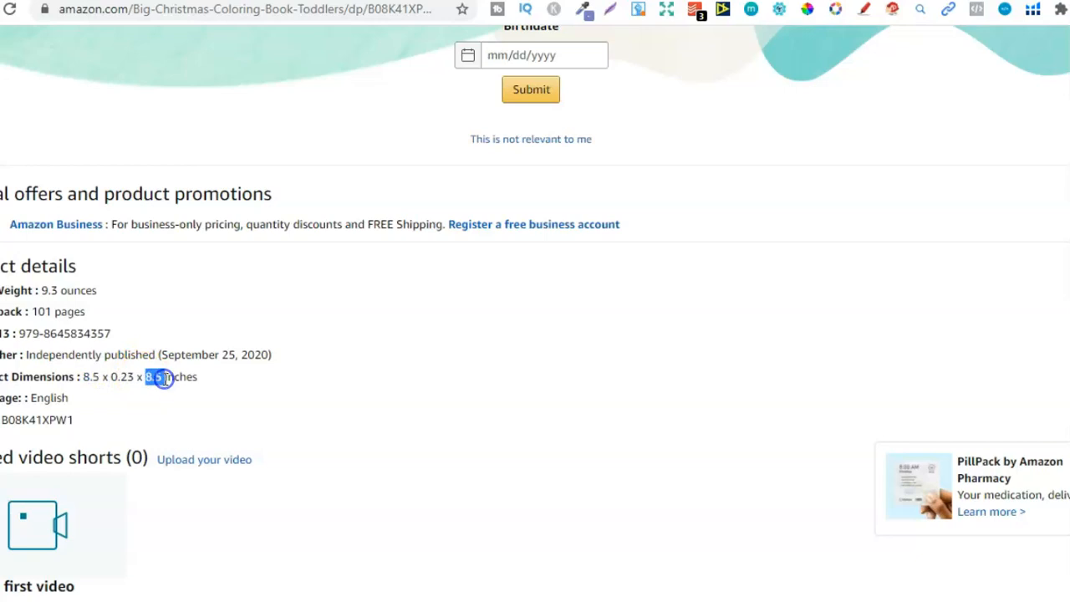
scroll(536, 334, up, 20)
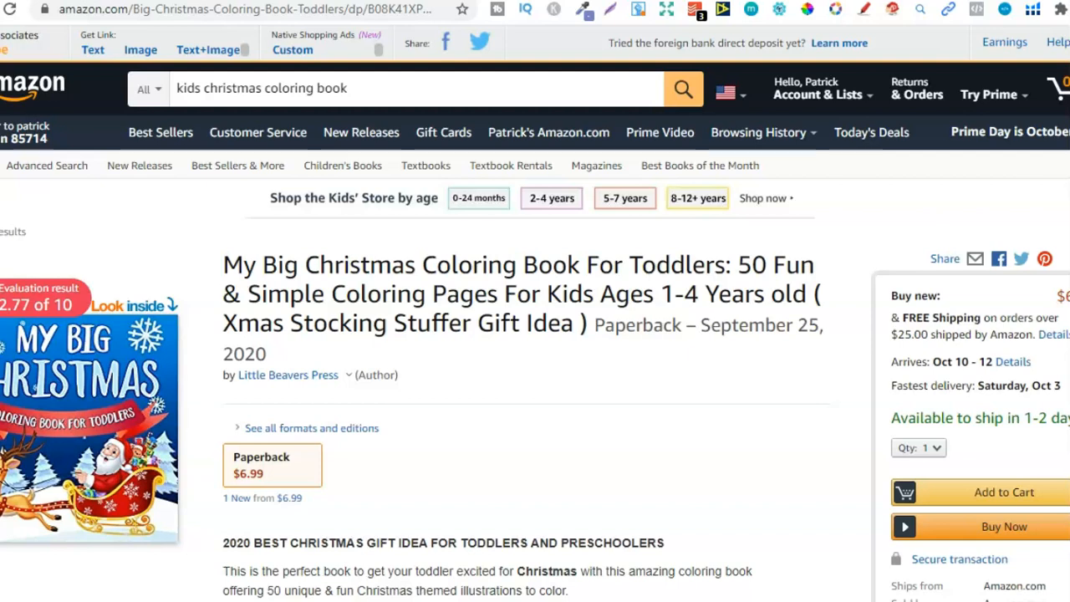
Switch to Tangent Templates, open the KDP Helper and set the trim size to 8.5 x 8.5
key(ctrl+Tab)
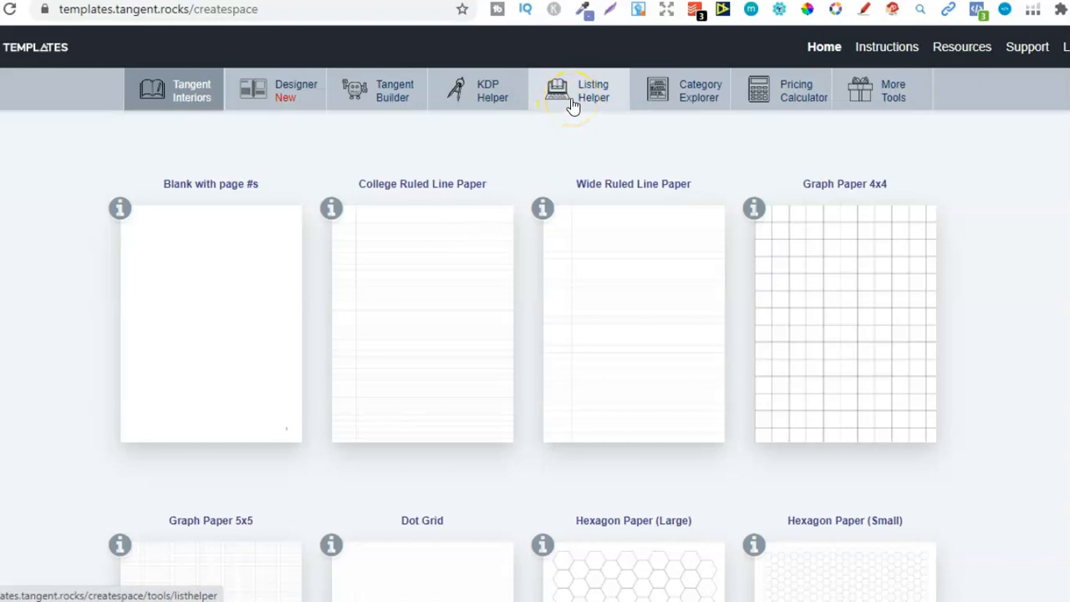
click(502, 104)
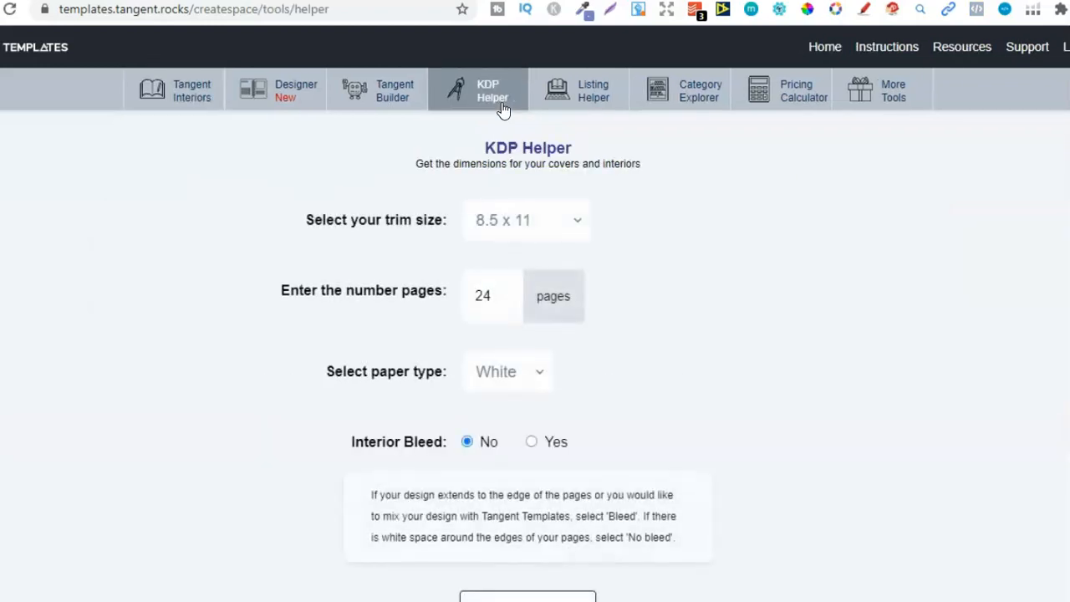
click(567, 224)
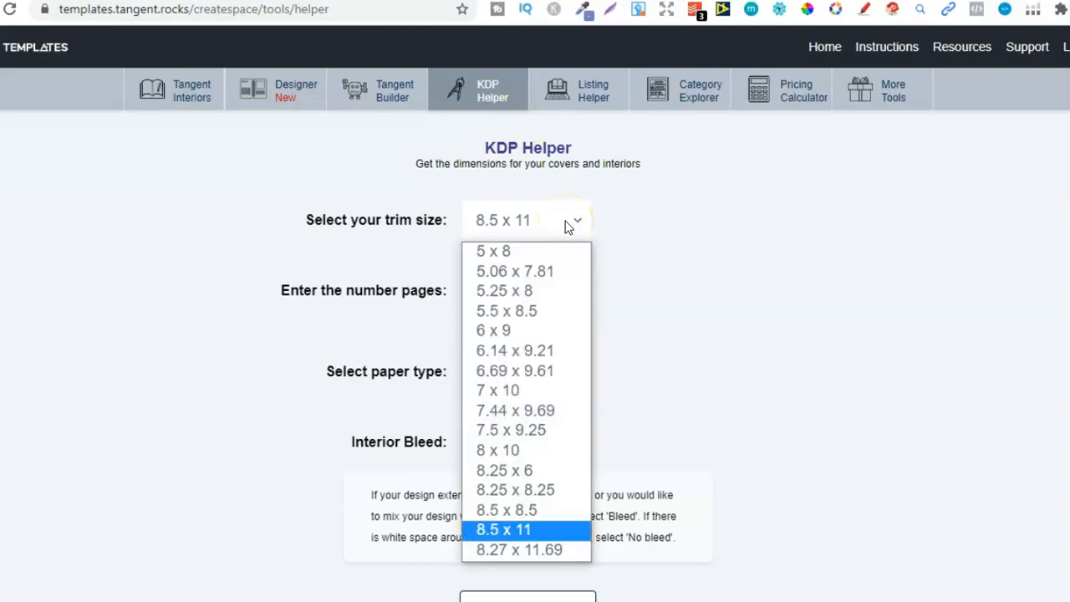
click(500, 510)
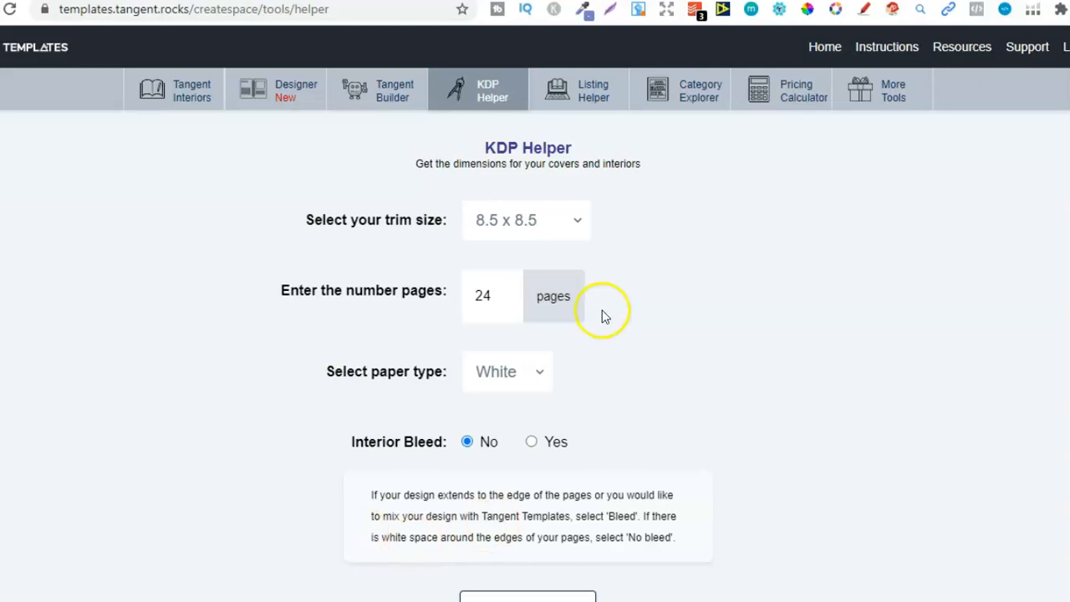
Set the book to 50 pages with interior bleed and generate its dimensions
drag(493, 296, 450, 298)
text(50)
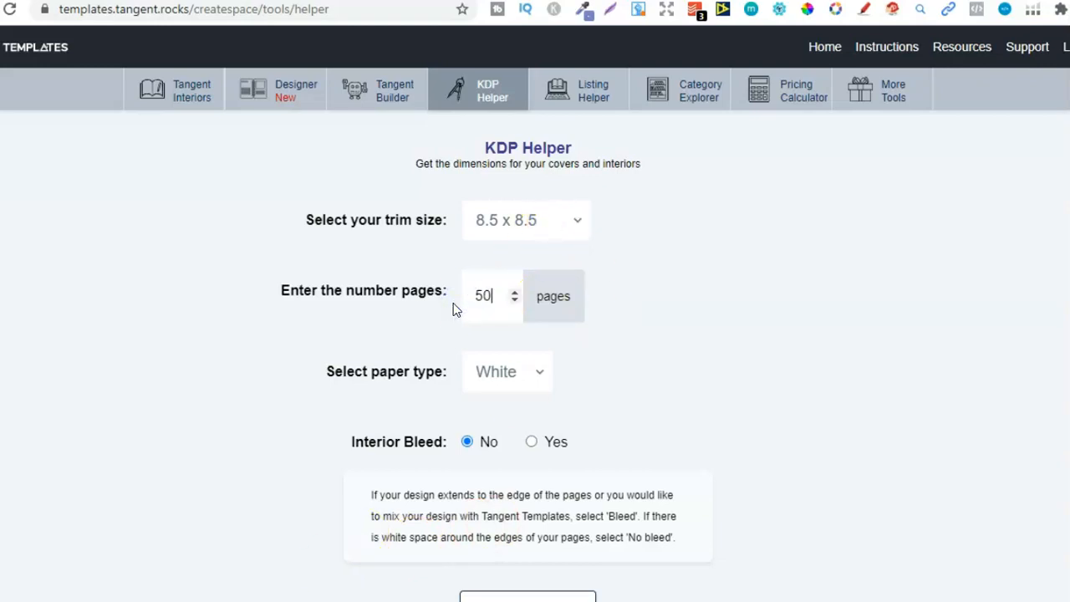
click(532, 444)
scroll(535, 313, down, 1)
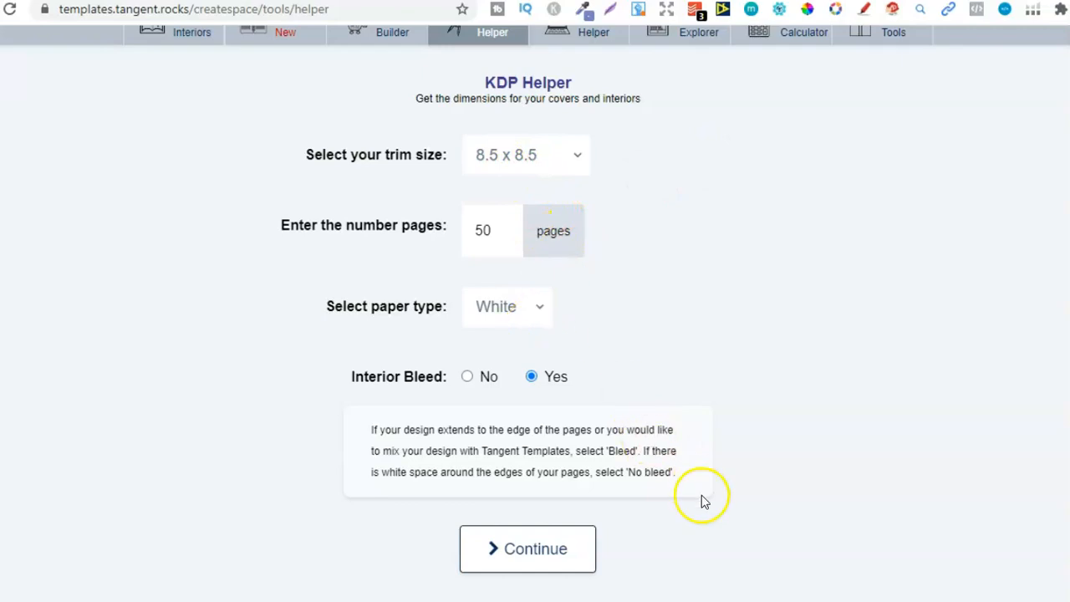
click(559, 551)
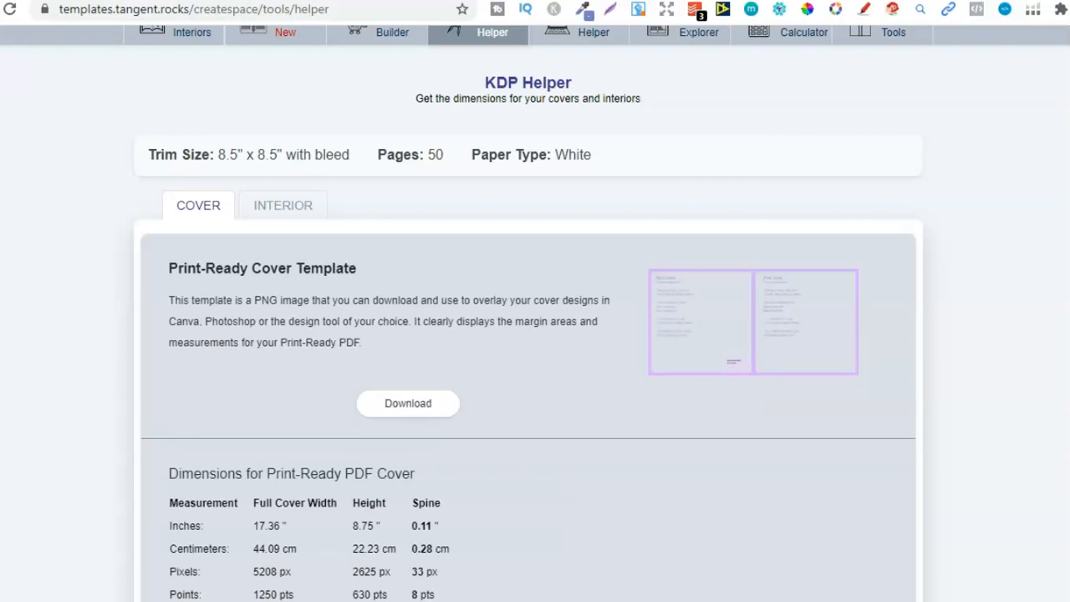
Show the interior specifications and copy the page width of 8.625 inches given for Canva
click(287, 210)
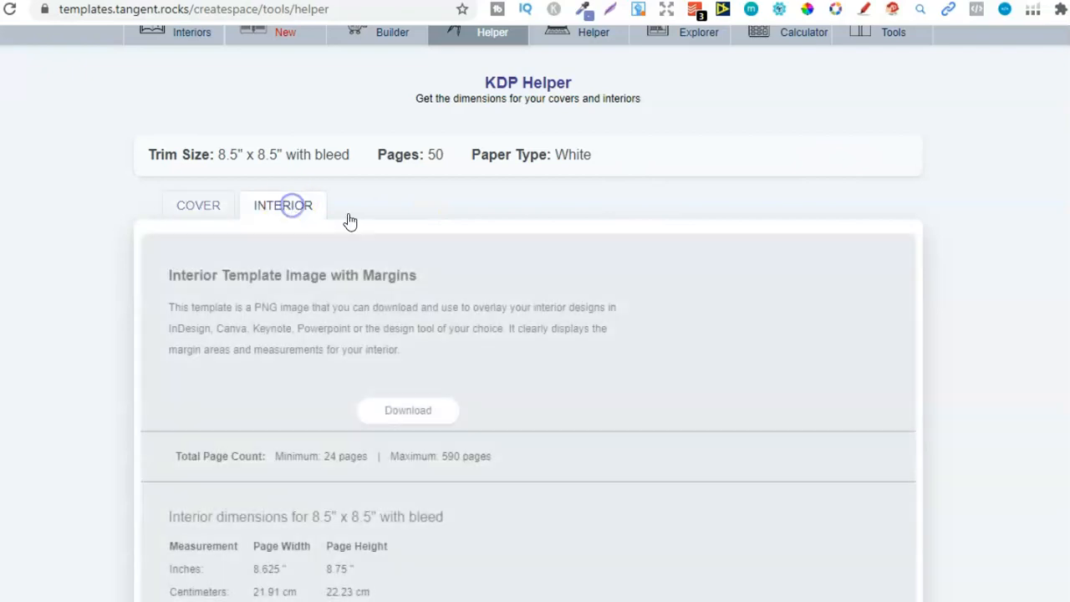
scroll(535, 334, down, 5)
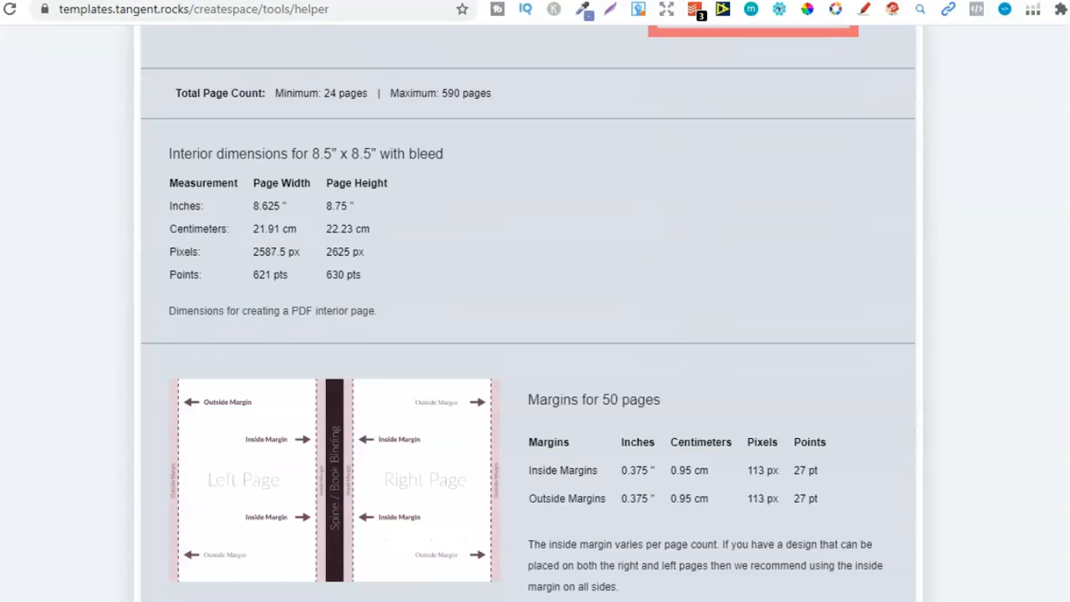
scroll(528, 313, down, 1)
scroll(529, 314, down, 3)
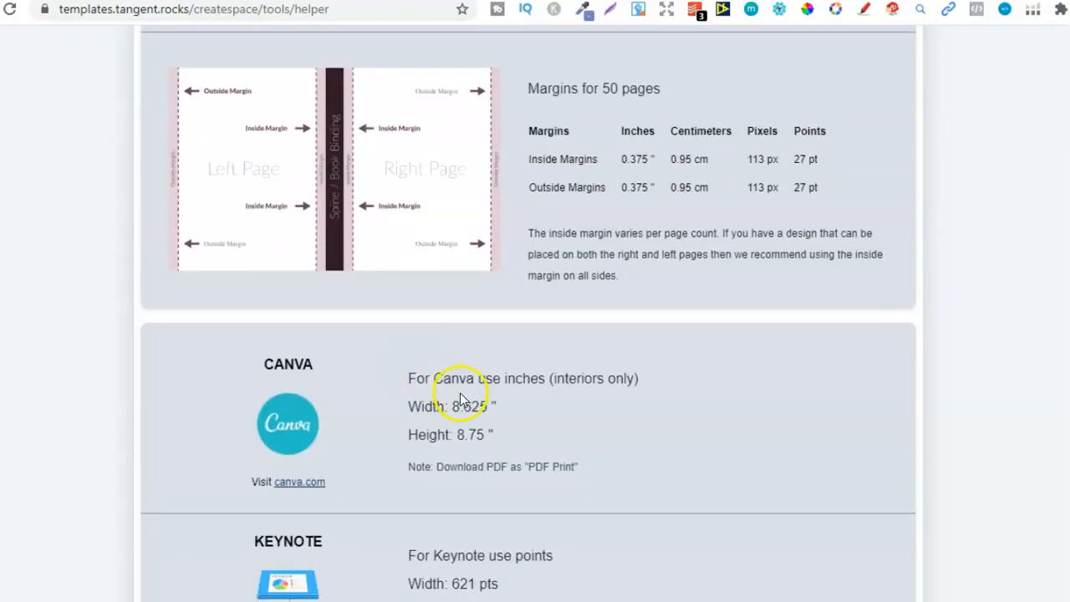
scroll(458, 414, down, 1)
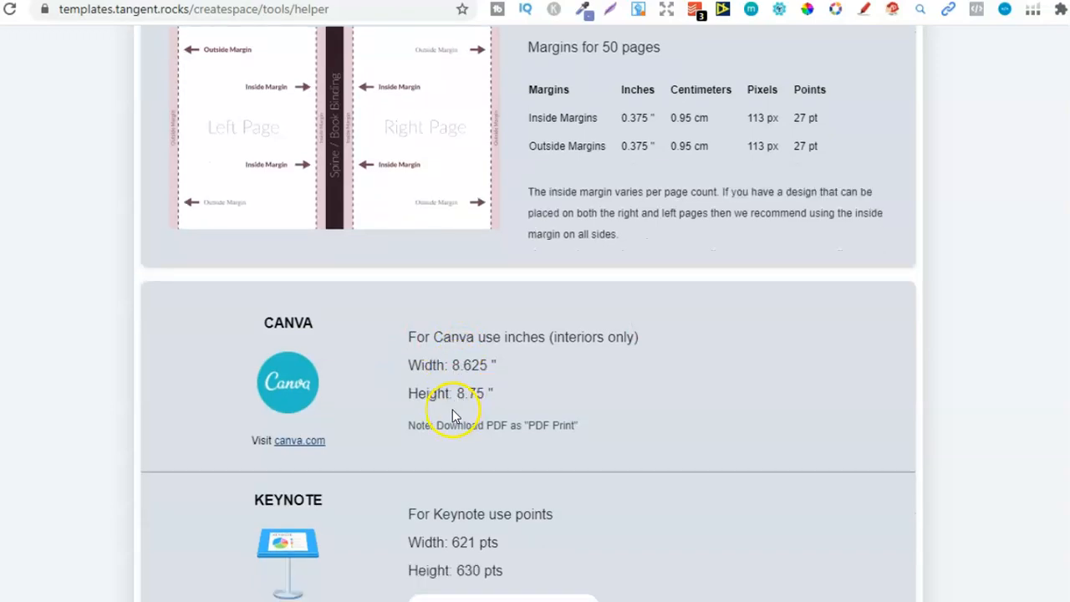
double_click(461, 366)
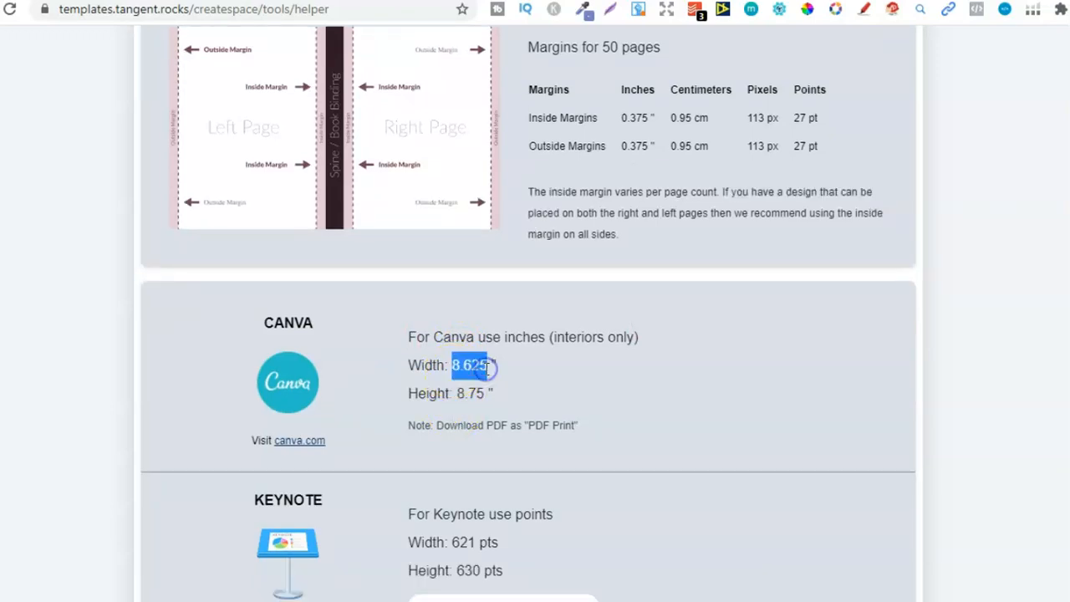
right_click(470, 367)
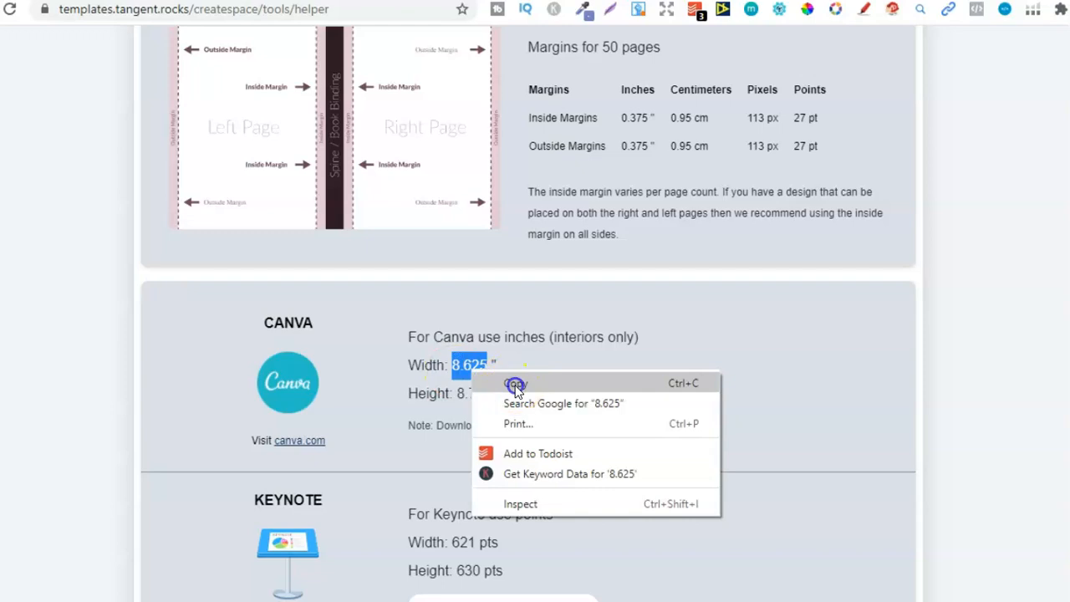
click(515, 378)
Switch to Canva, start a custom-size design in inches and paste 8.625 as the width
key(ctrl+Tab)
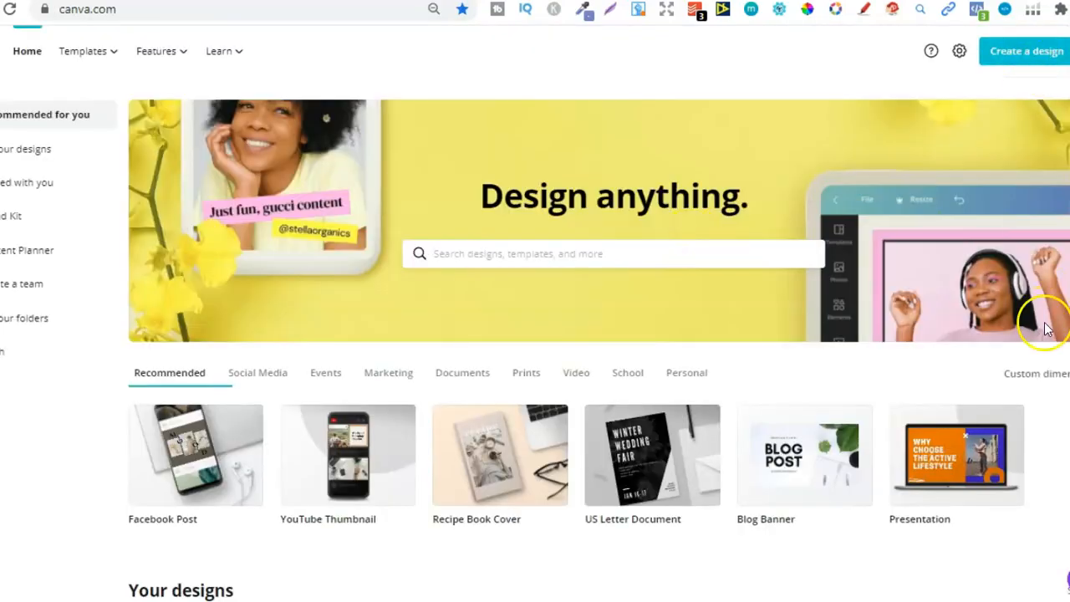
click(1043, 378)
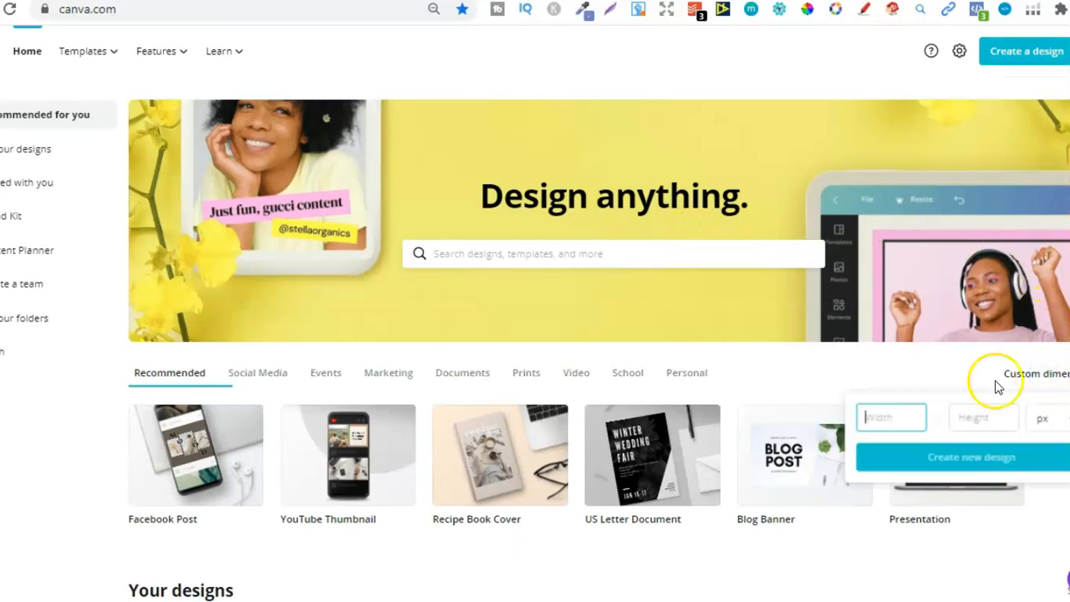
click(1055, 424)
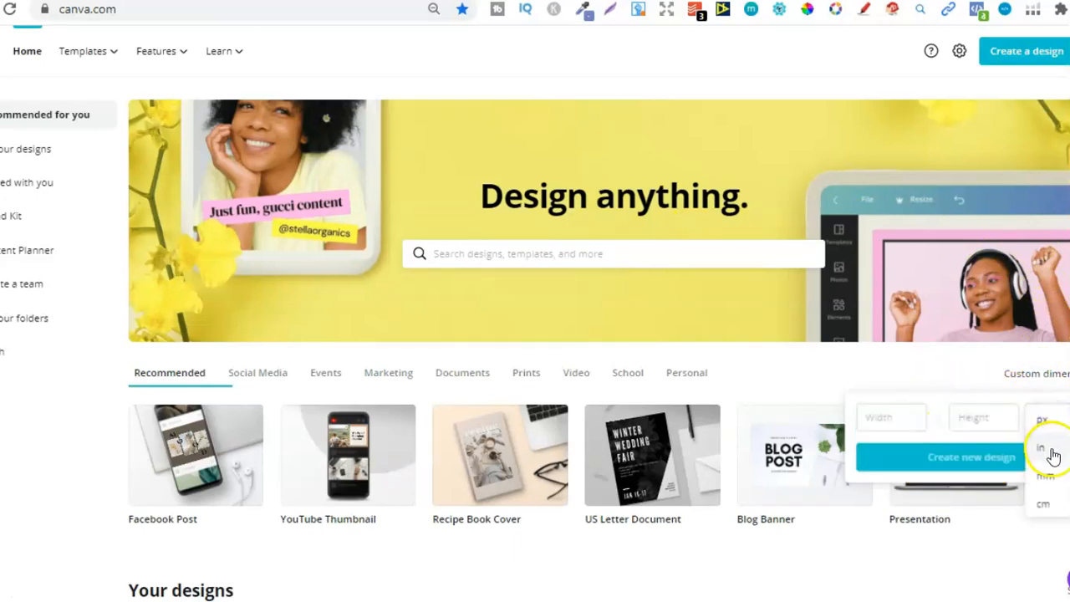
click(1052, 448)
right_click(893, 416)
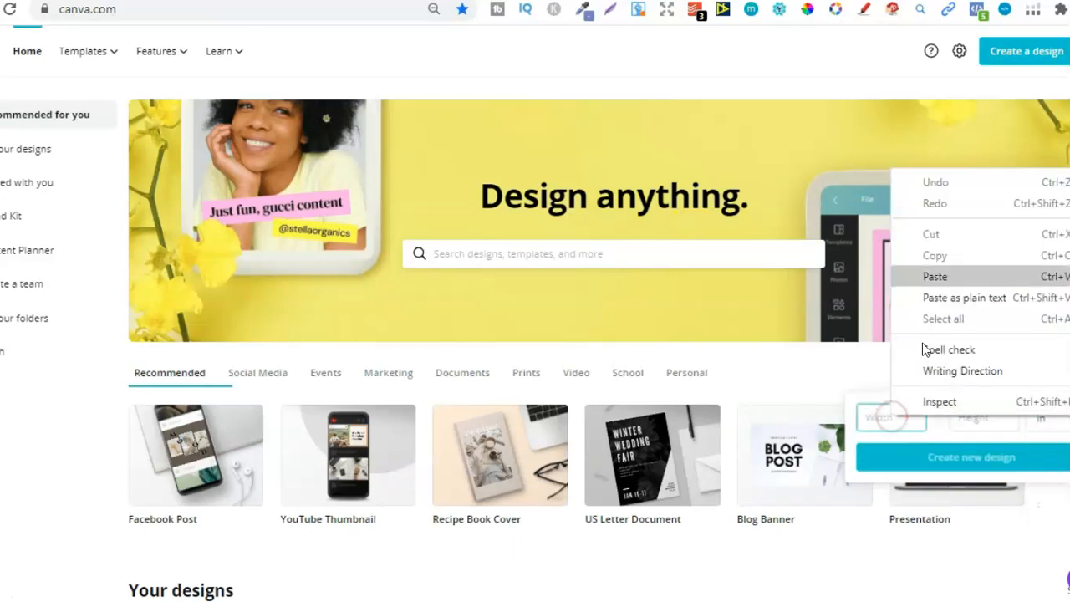
click(942, 276)
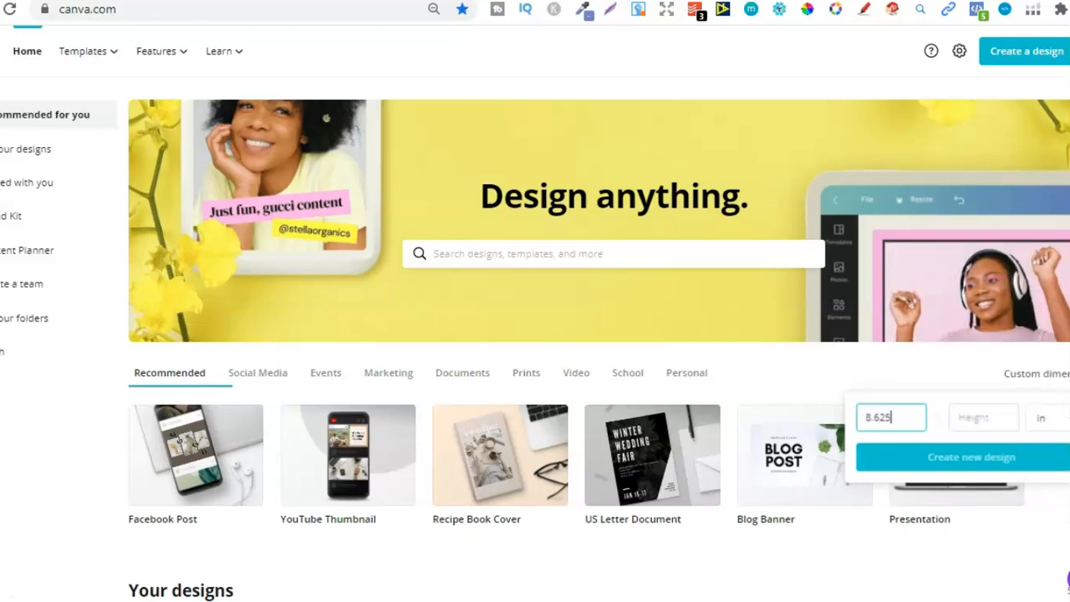
Return to the KDP Helper and copy the page height of 8.75 inches given for Canva
key(ctrl+shift+Tab)
double_click(470, 393)
right_click(475, 396)
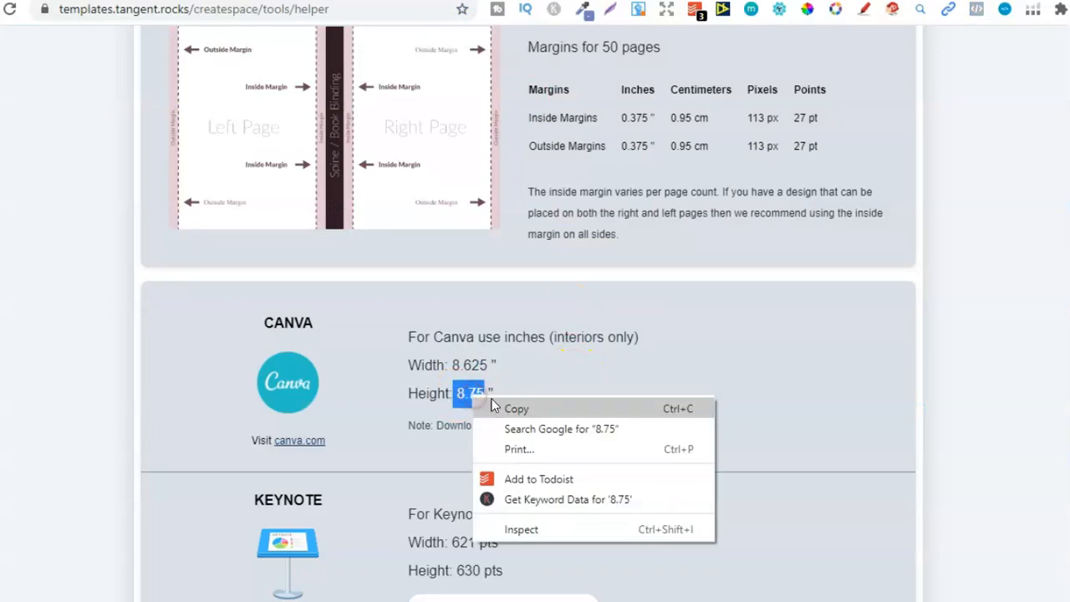
click(517, 408)
Set the custom Canva design's height to 8.75 inches and create the new design
key(ctrl+Tab)
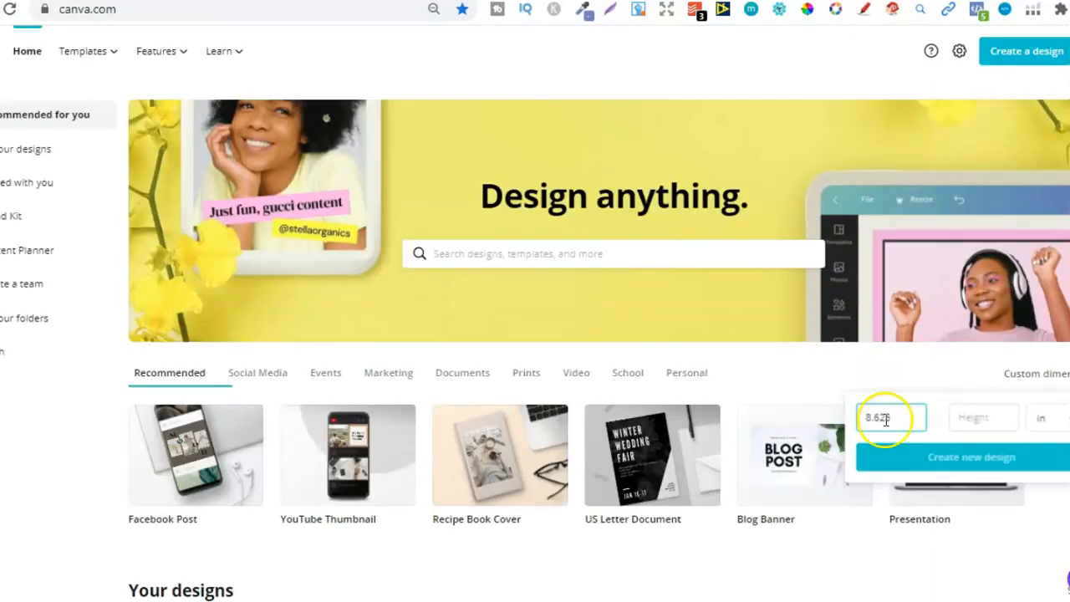
click(980, 422)
text(8.75)
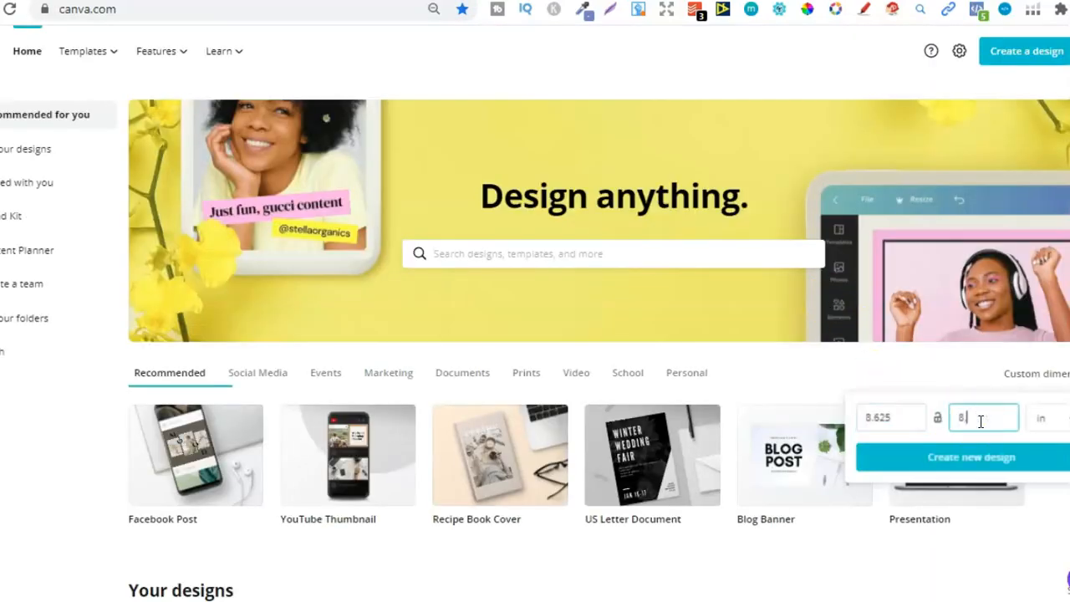
click(985, 461)
click(963, 464)
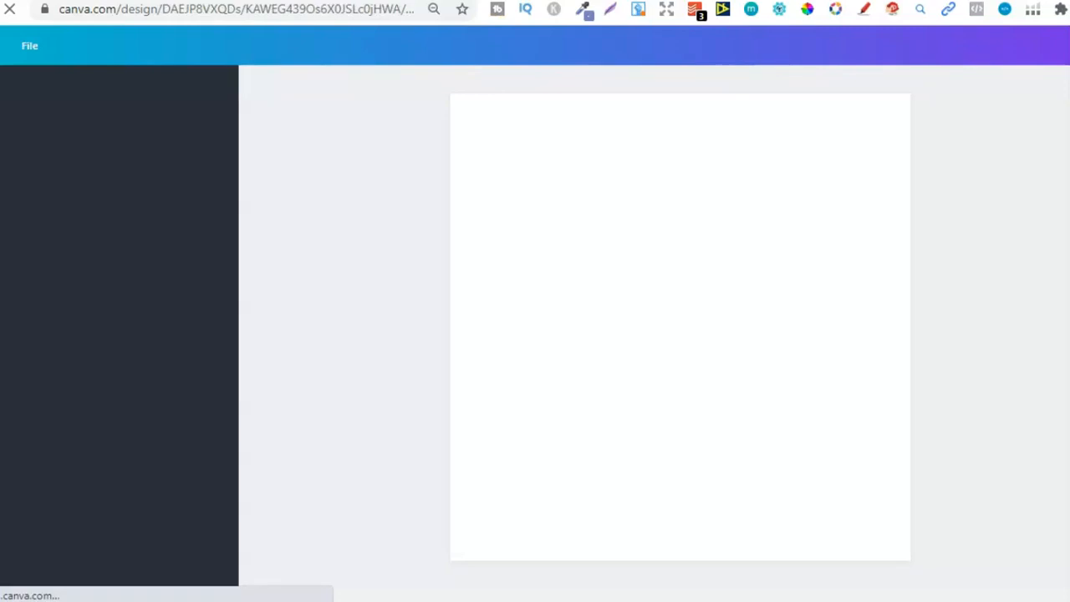
Switch to the "8.5x8.5 Coloring Book Interior (Bleed) 50p (YT Example)" design and highlight the pen name placeholder in page 1's copyright text
click(397, 323)
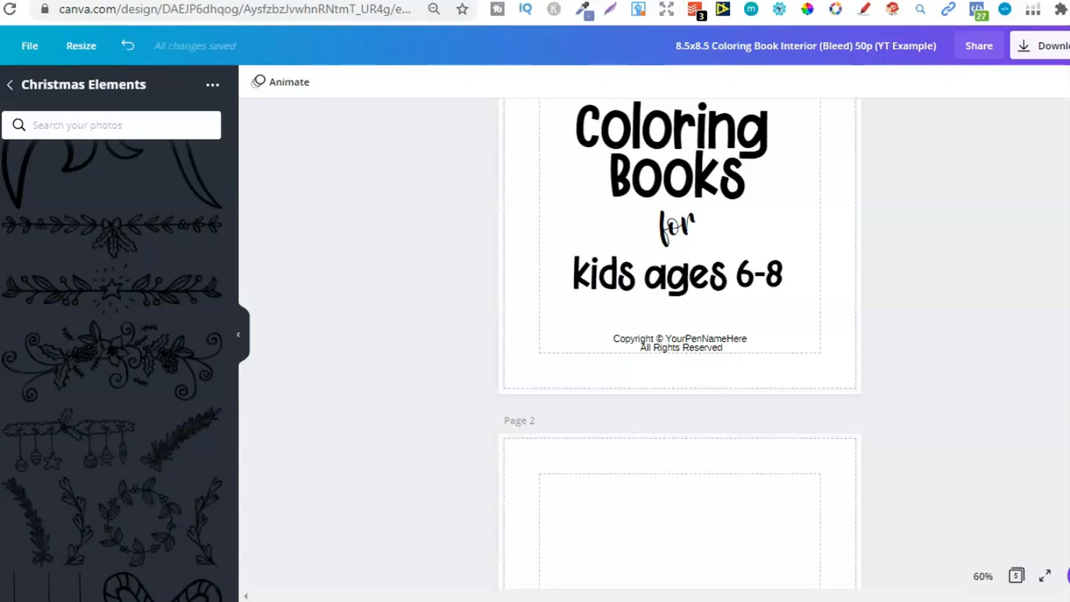
scroll(753, 251, up, 3)
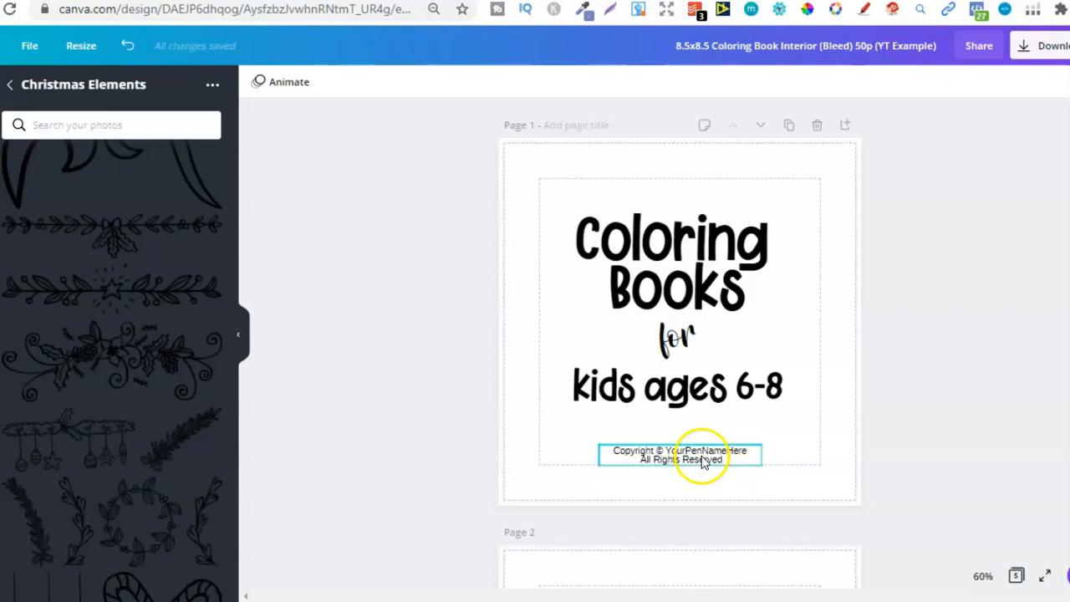
triple_click(652, 462)
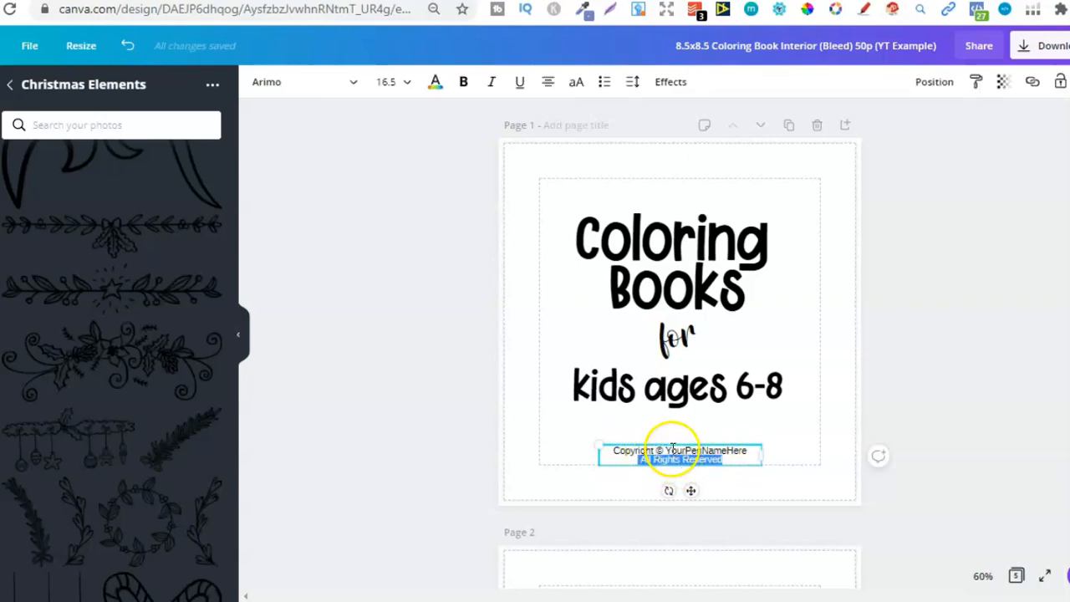
click(672, 449)
drag(672, 450, 749, 451)
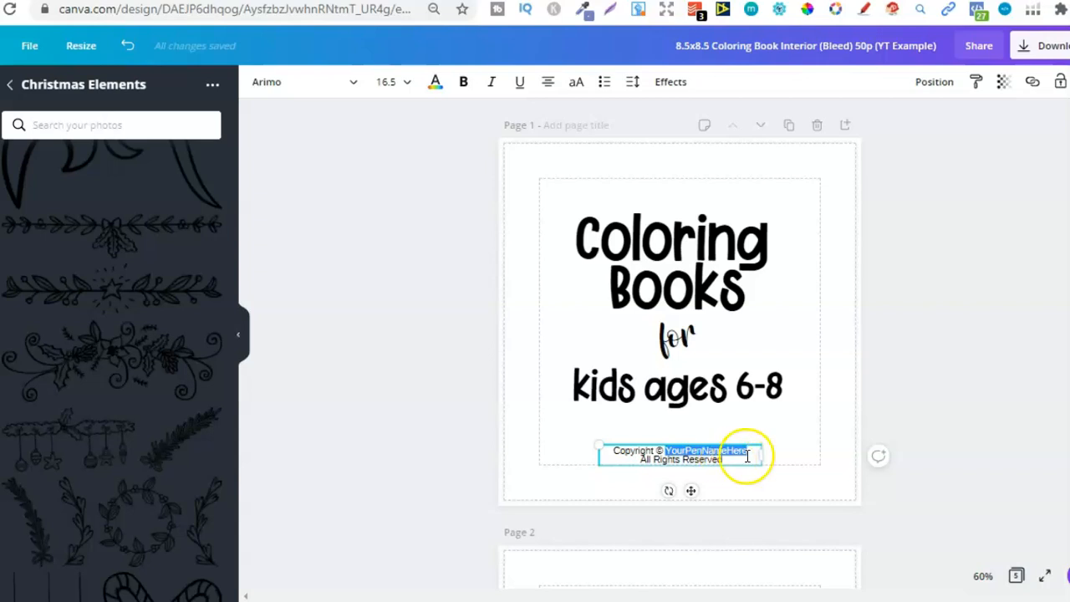
click(963, 332)
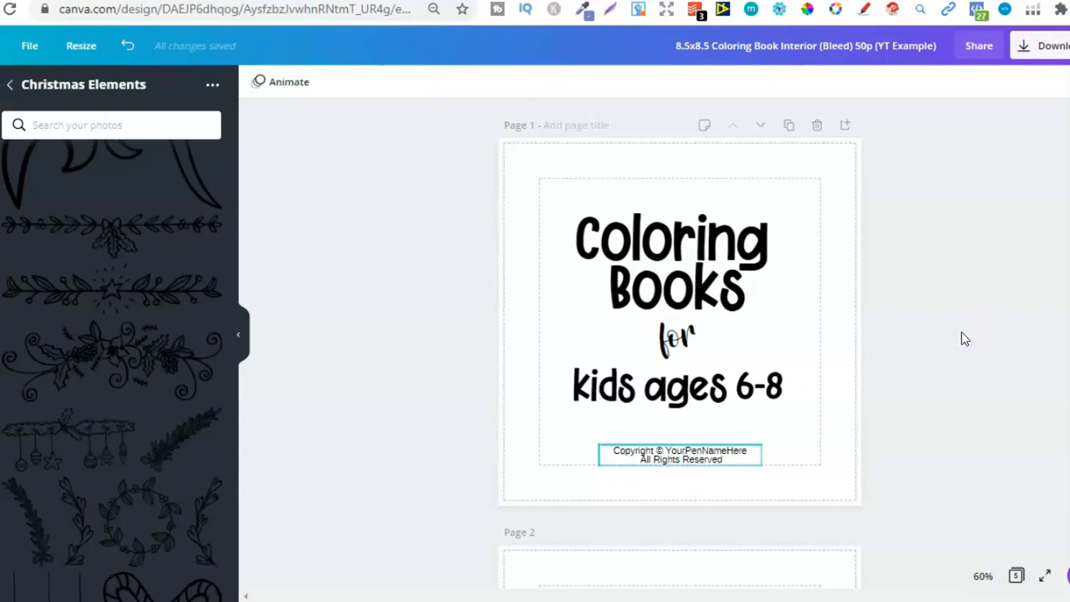
Examine the layout of the example interior from the title page through page 2 to the Christmas stocking on page 3
scroll(679, 334, down, 5)
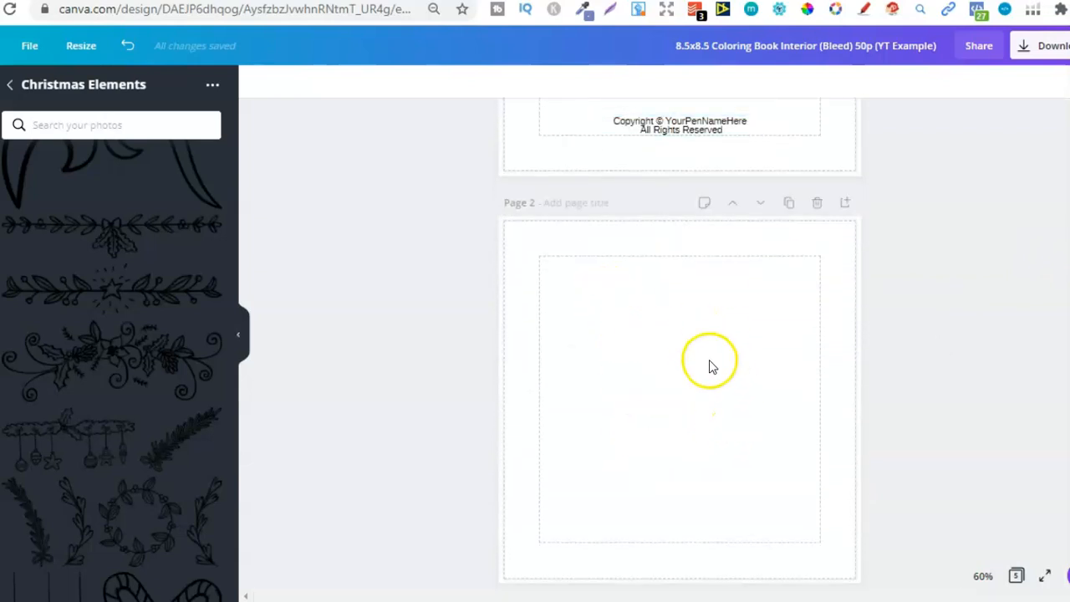
scroll(680, 334, up, 2)
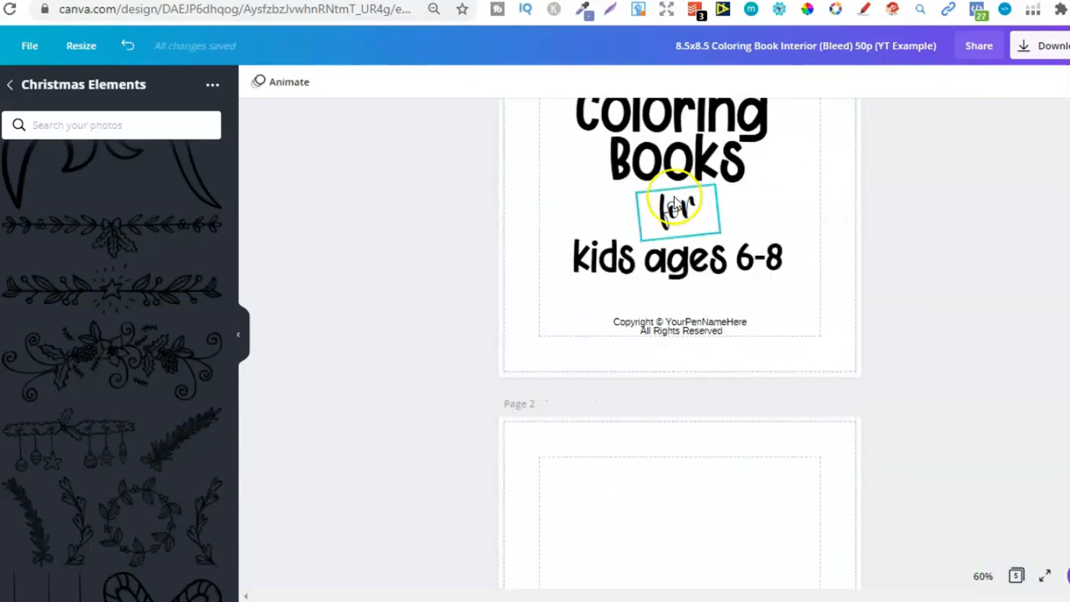
scroll(673, 205, down, 2)
scroll(1046, 227, down, 2)
click(694, 276)
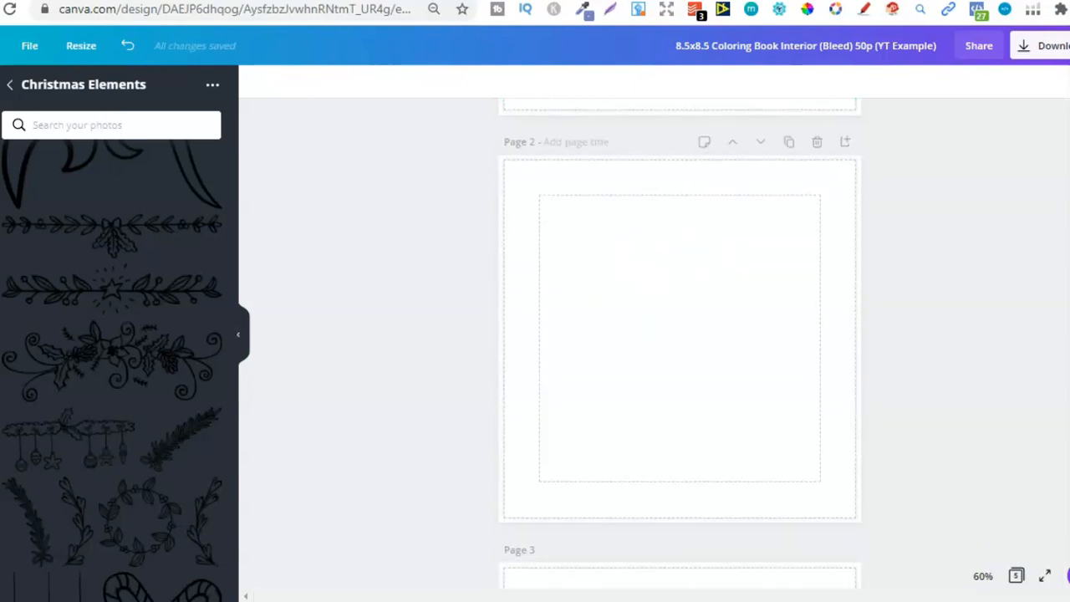
scroll(736, 251, up, 3)
click(777, 203)
click(1037, 337)
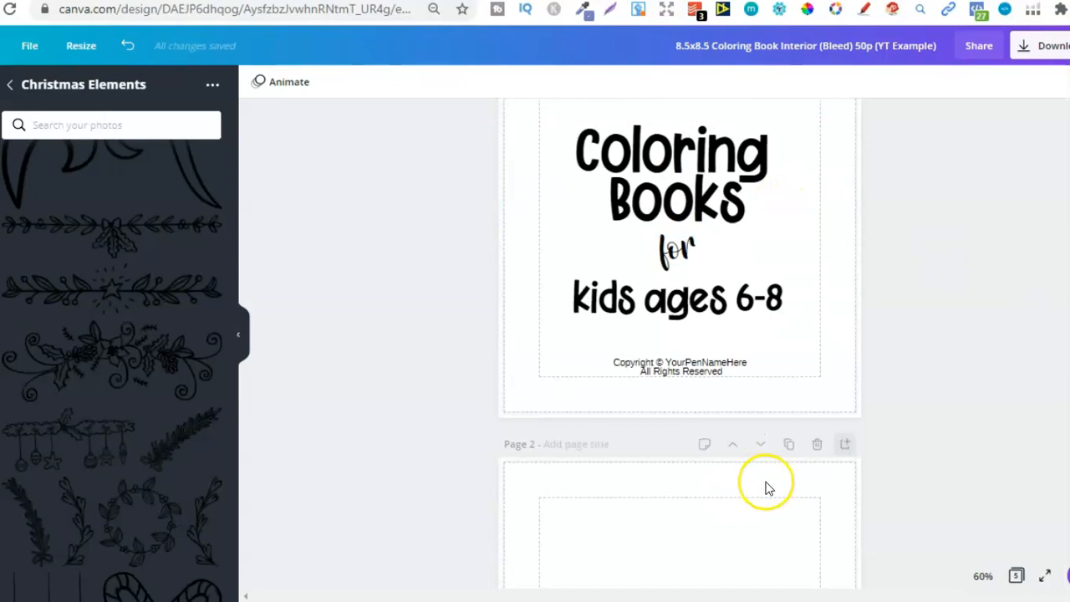
scroll(679, 334, down, 4)
scroll(679, 334, down, 4)
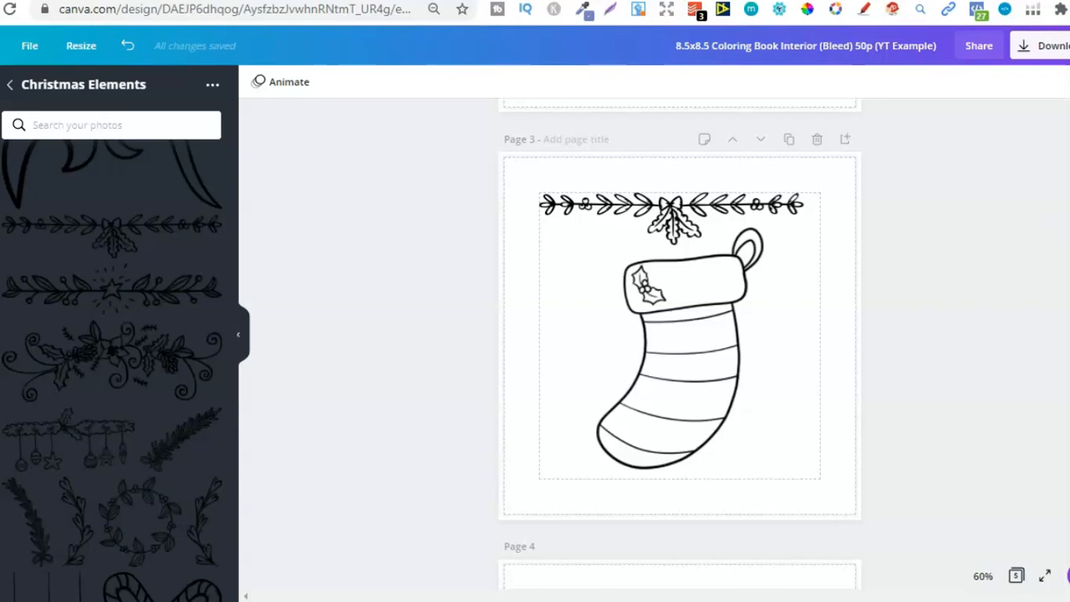
Switch to Creative Fabrica, search for "christmas coloring pages" and look over the first results
click(687, 2)
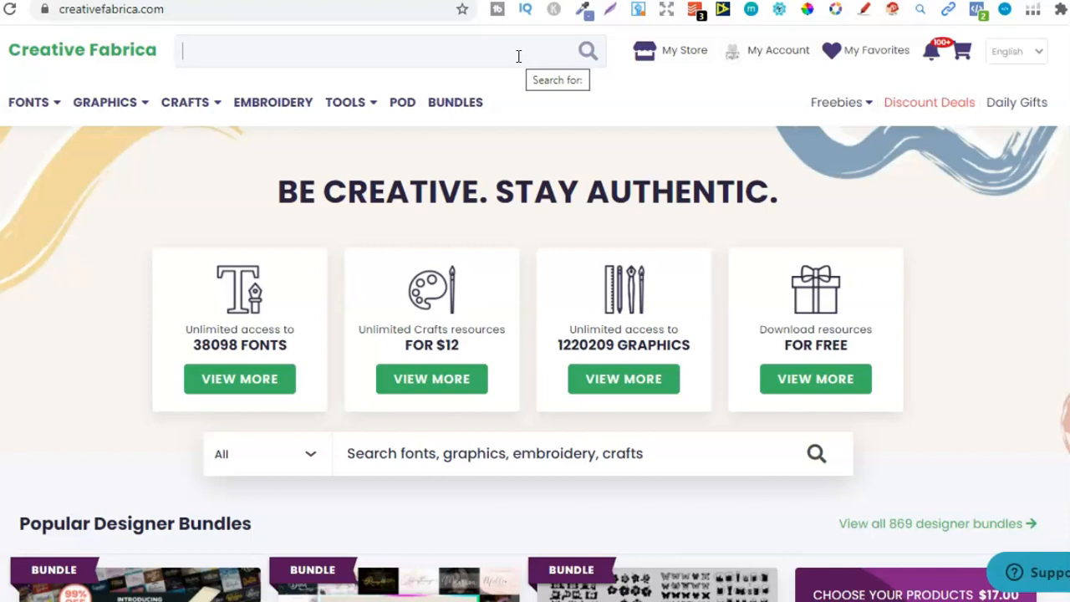
click(490, 54)
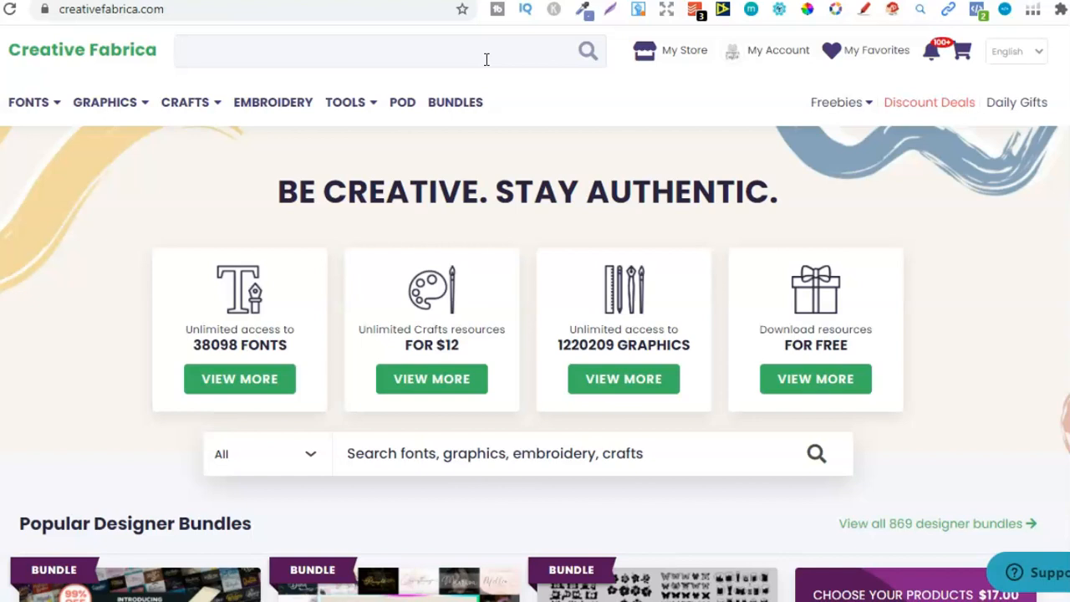
click(347, 54)
text(christ)
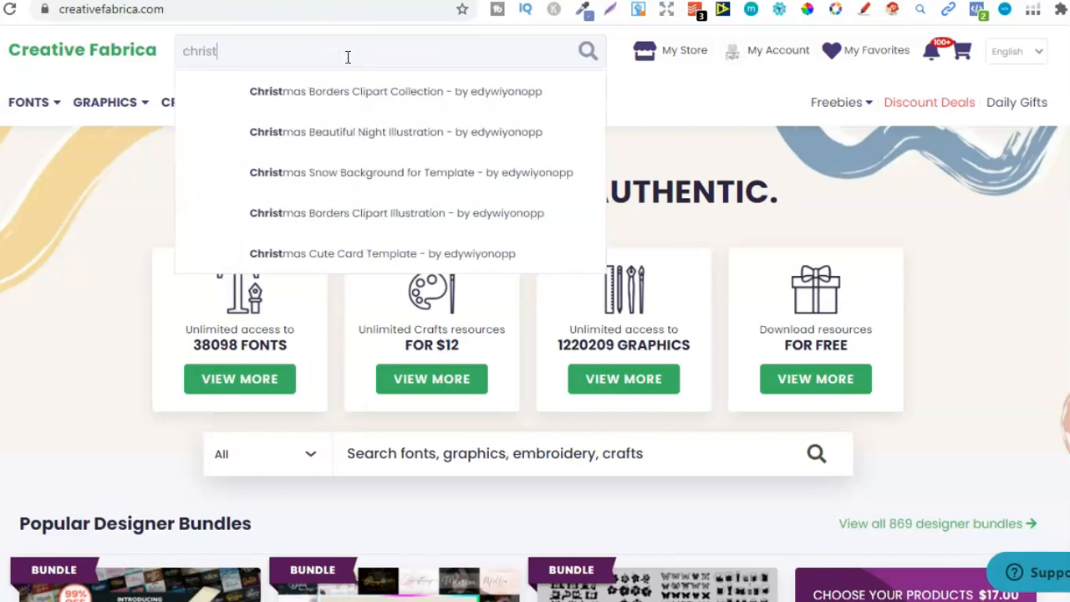
text(mas colring)
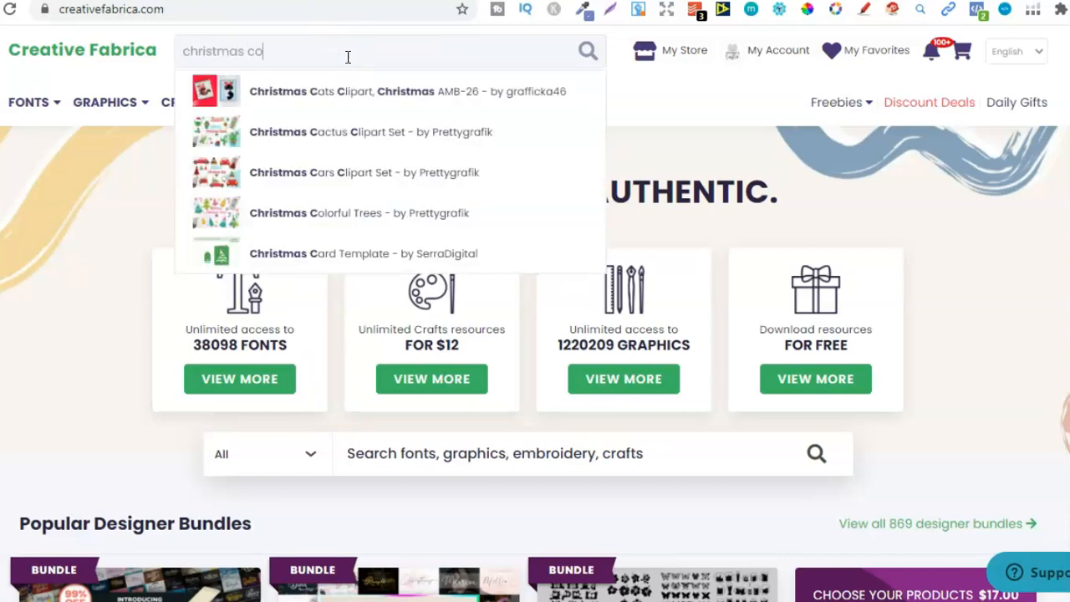
key(BackSpace)
key(BackSpace)
key(BackSpace)
key(BackSpace)
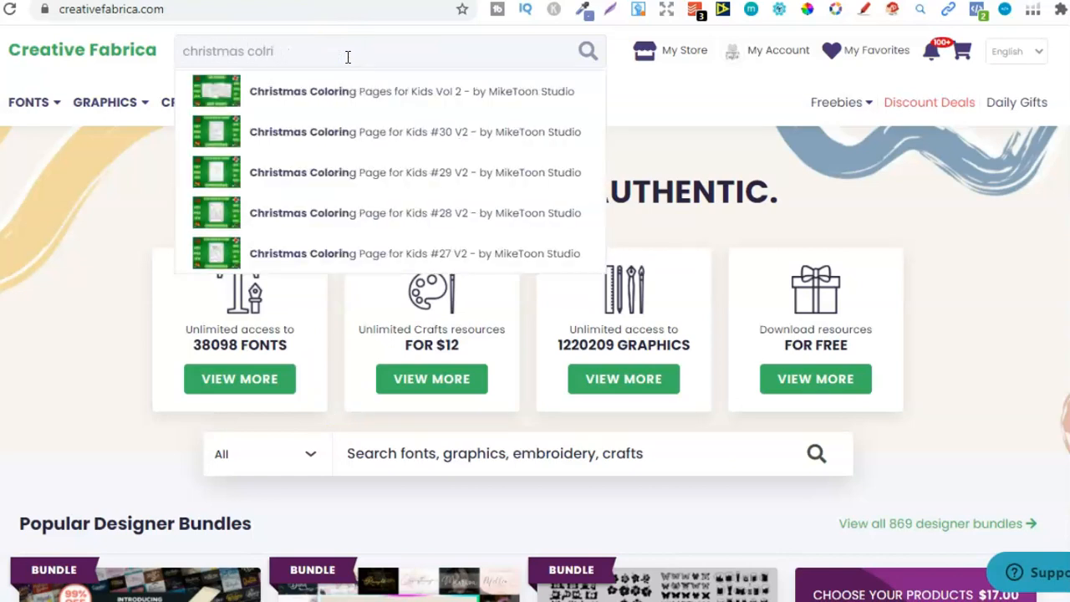
text(oring pages)
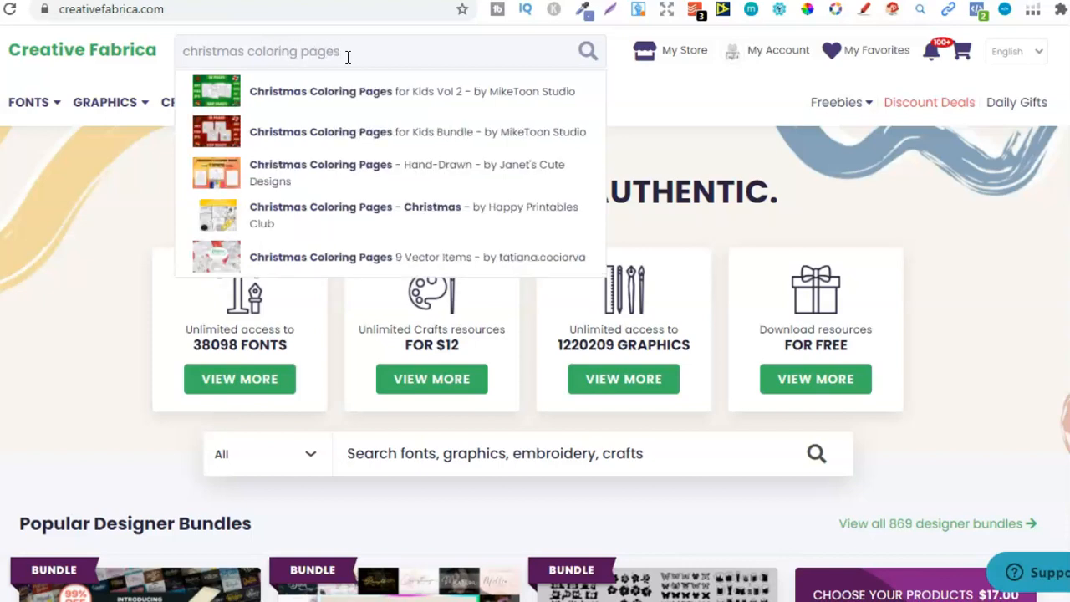
key(Return)
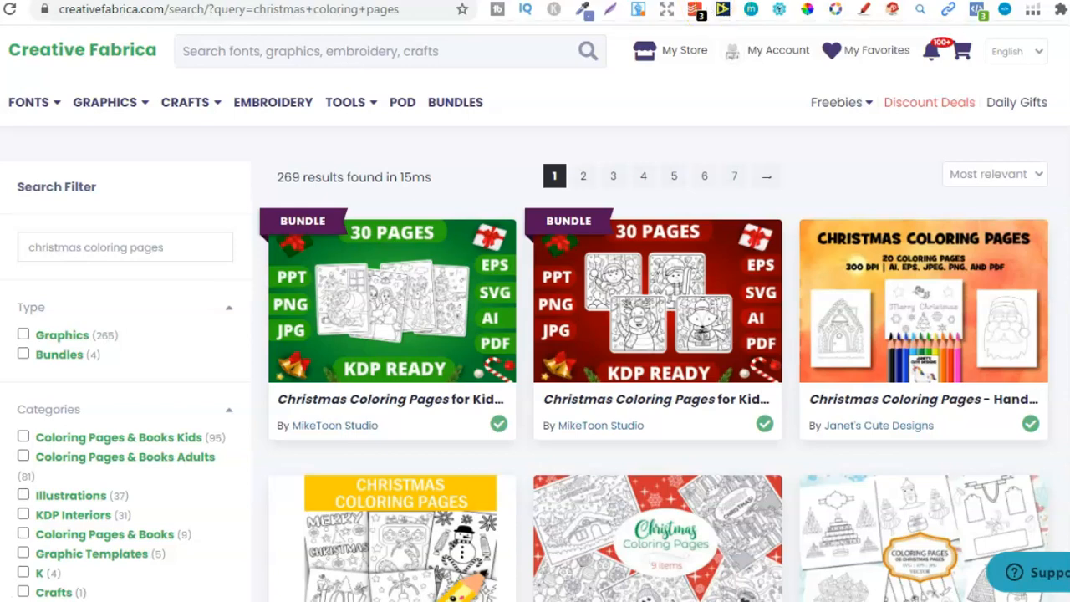
scroll(535, 334, down, 4)
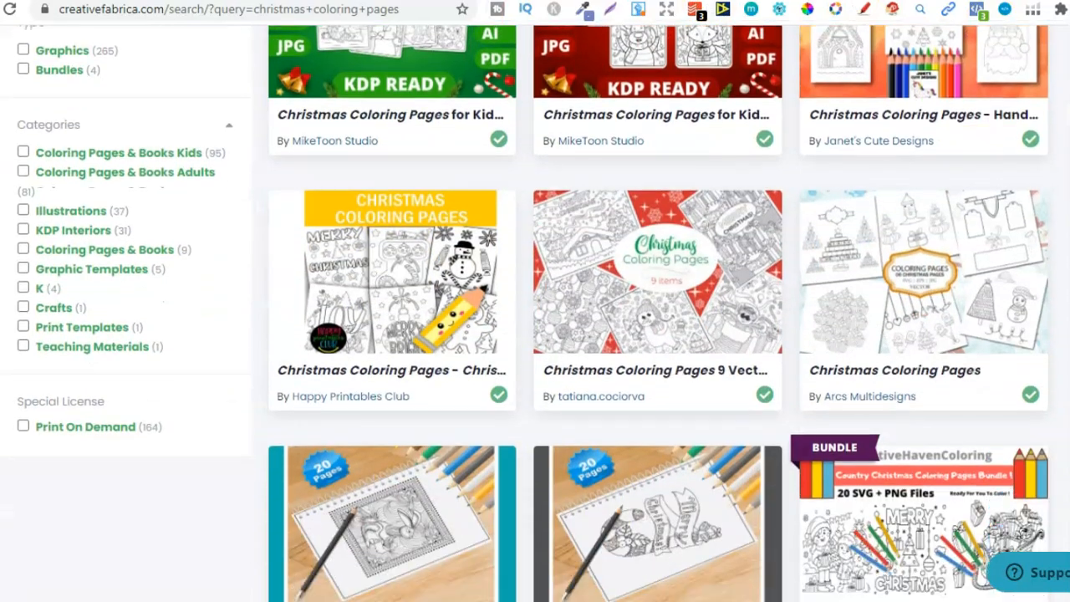
scroll(535, 334, up, 3)
scroll(535, 335, down, 1)
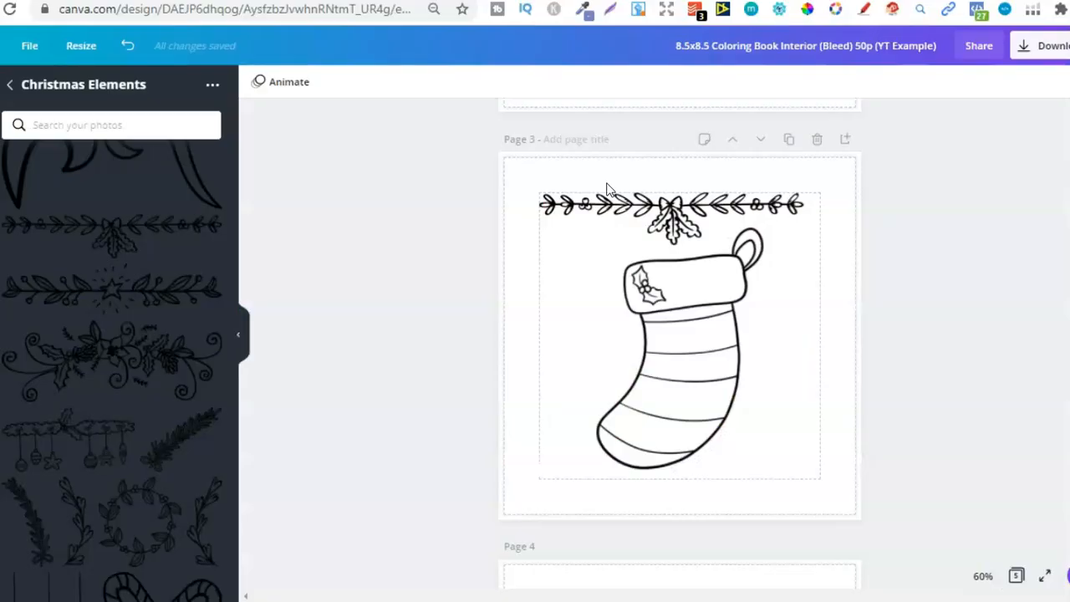
Return to the example design in Canva, look through the Christmas Elements folder from its beginning and leave the folder
click(689, 362)
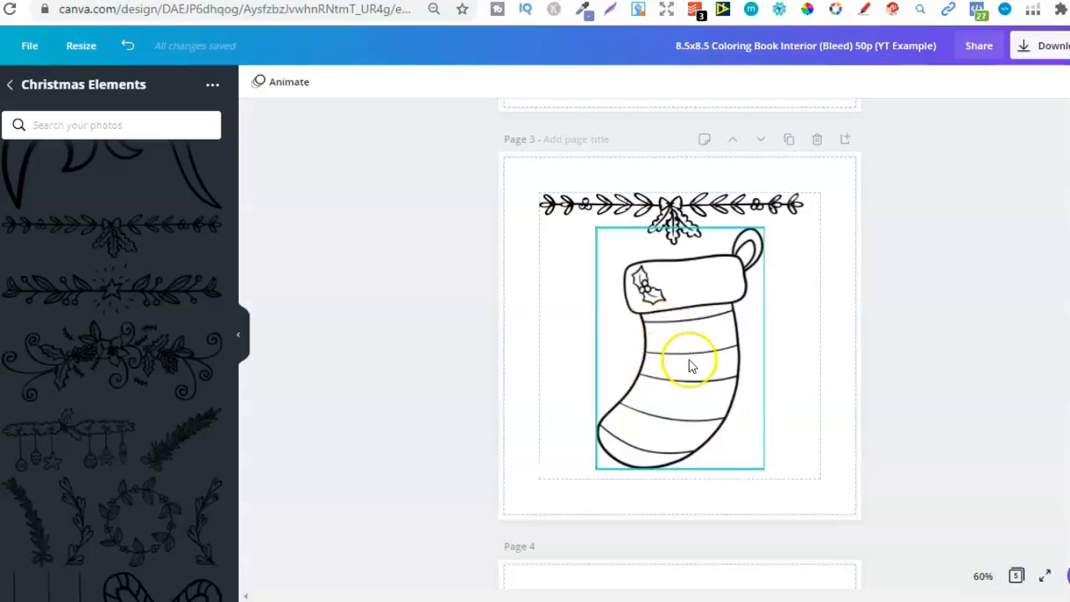
click(791, 352)
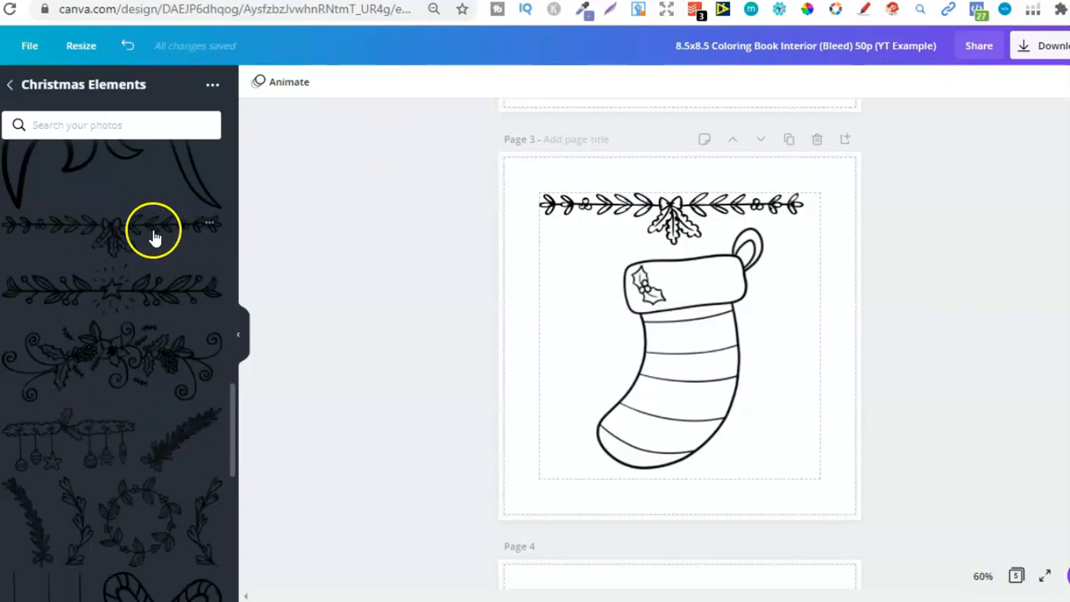
drag(231, 428, 234, 211)
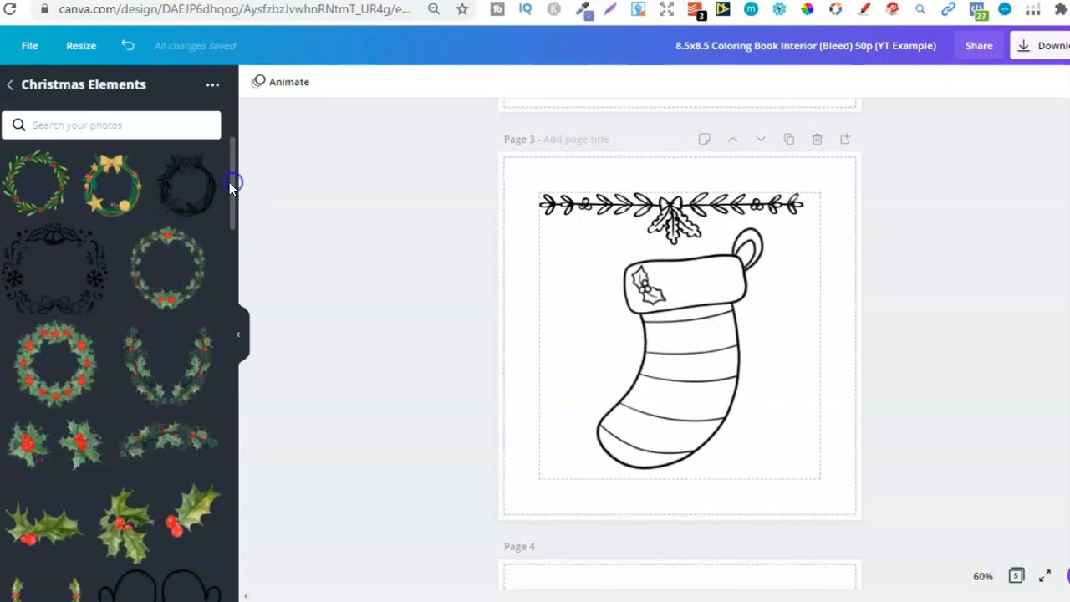
click(11, 87)
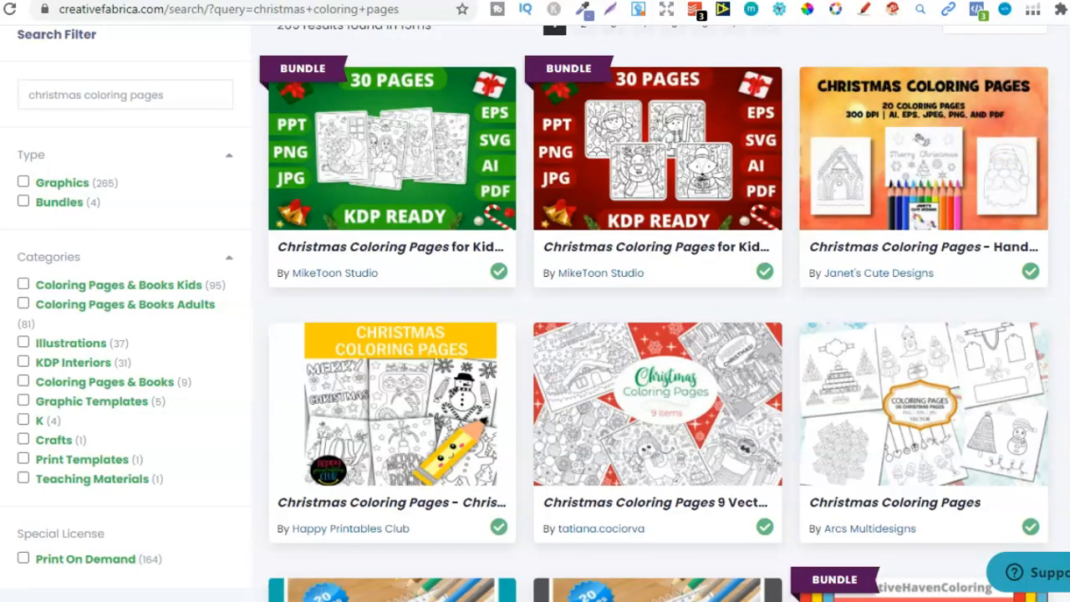
Switch back to Creative Fabrica and browse the Christmas coloring page results on pages 1 to 3 for usable artwork
scroll(1064, 446, down, 5)
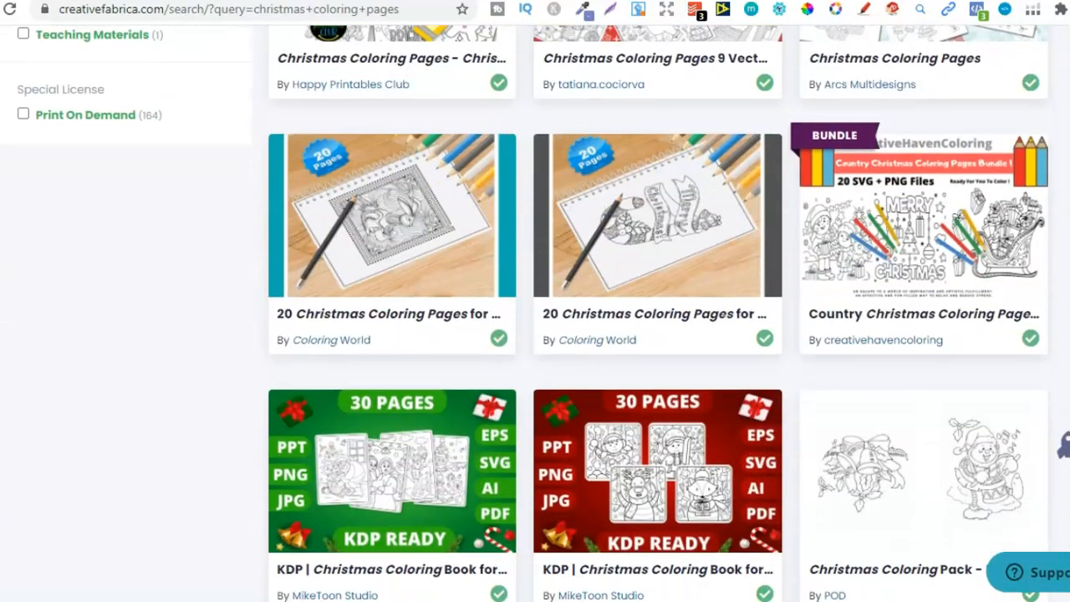
scroll(1064, 445, down, 6)
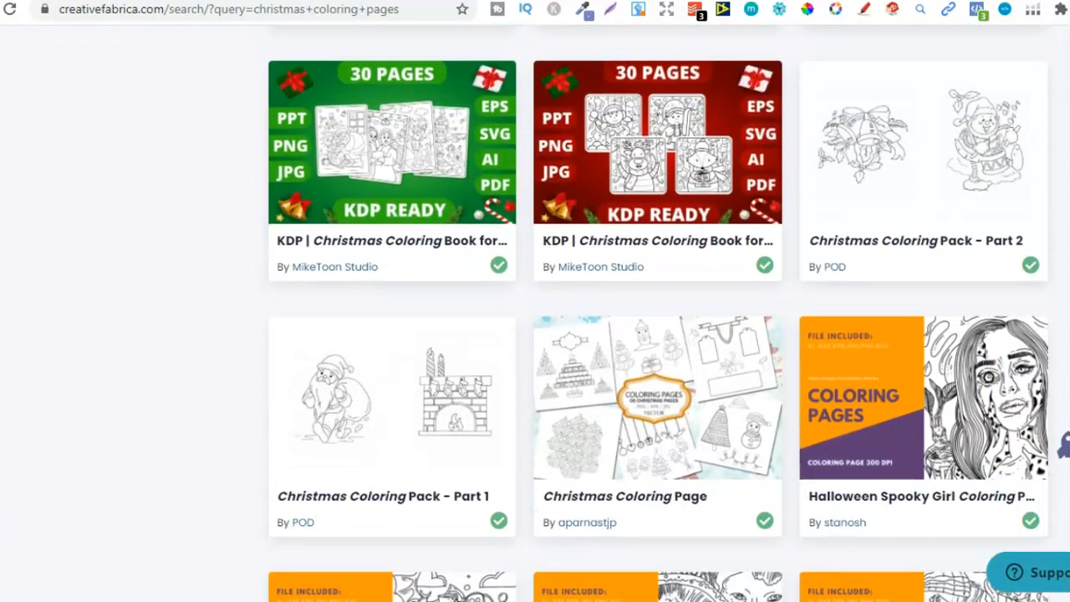
scroll(1064, 446, down, 8)
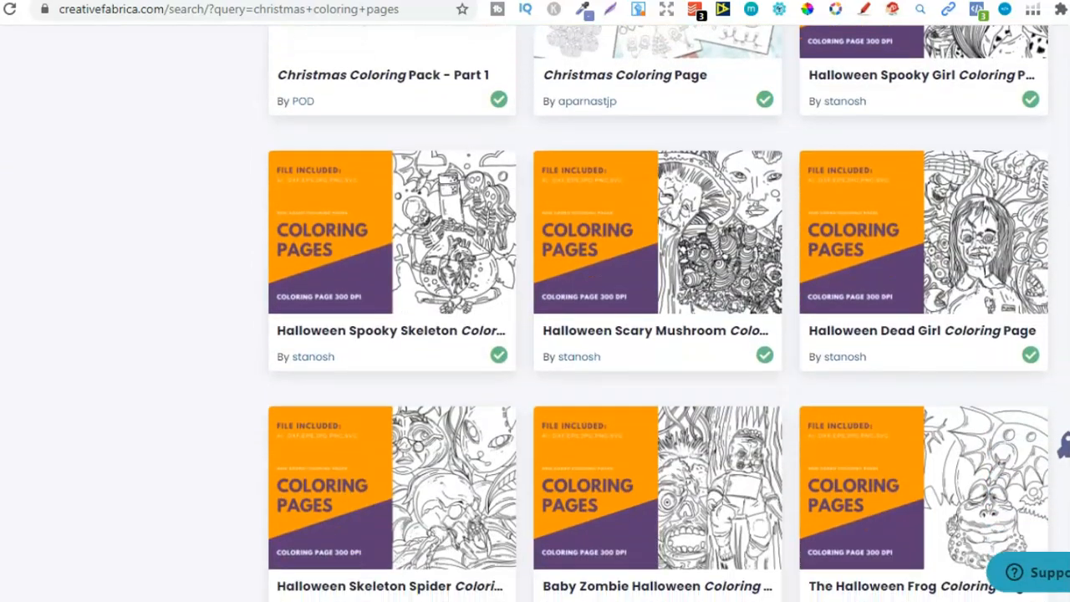
scroll(1063, 446, down, 1)
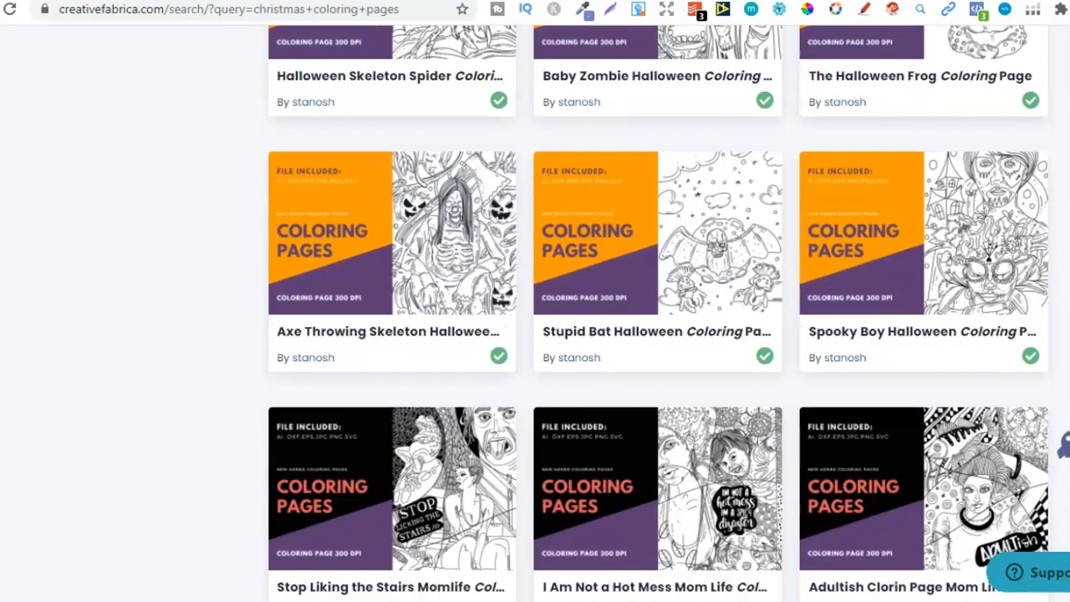
scroll(1063, 445, down, 6)
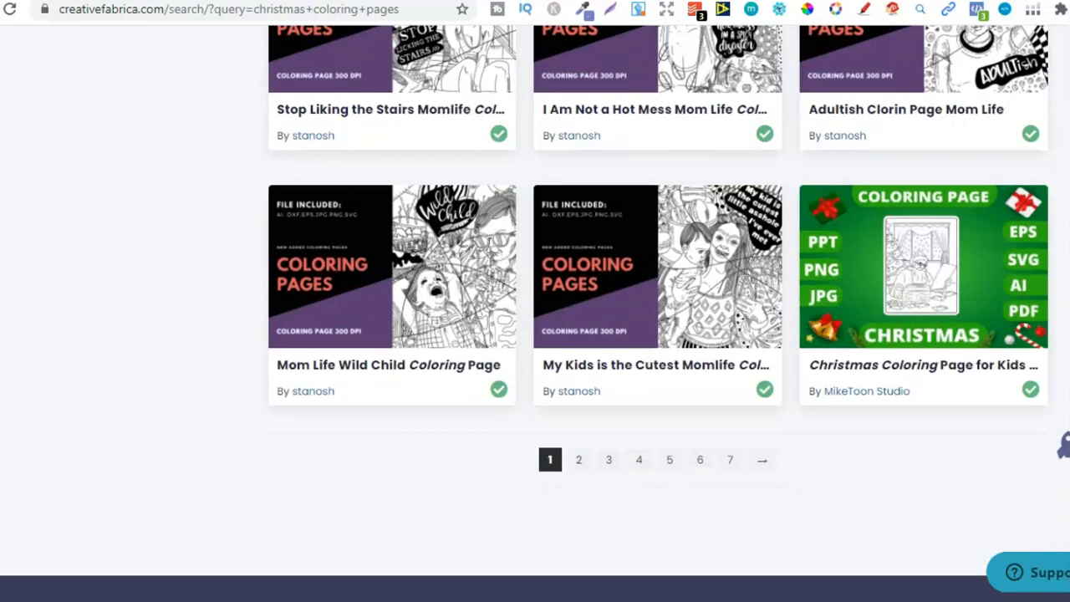
click(577, 468)
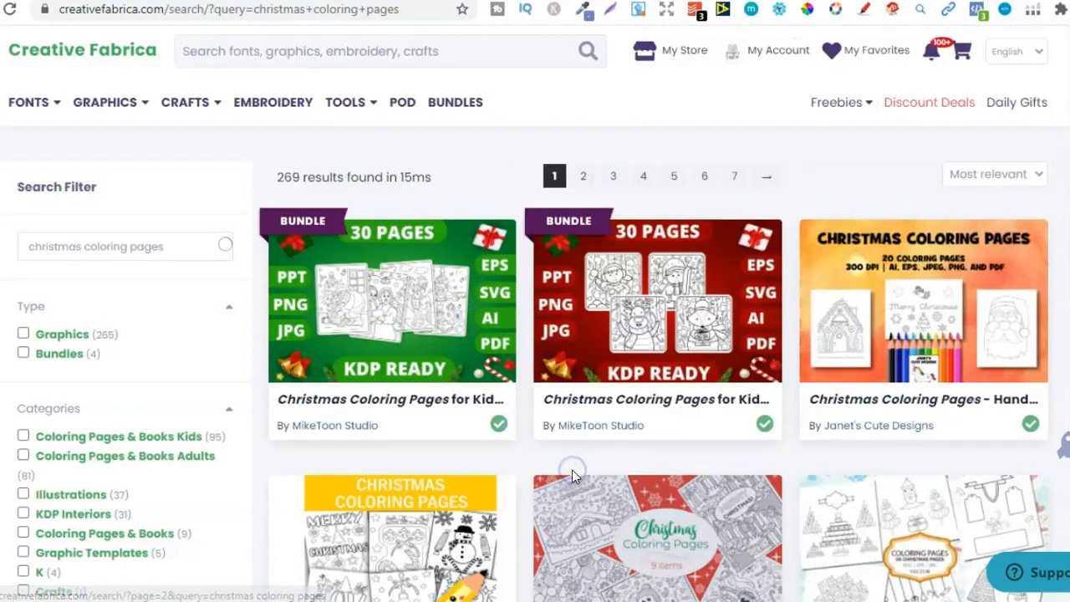
scroll(1063, 445, down, 8)
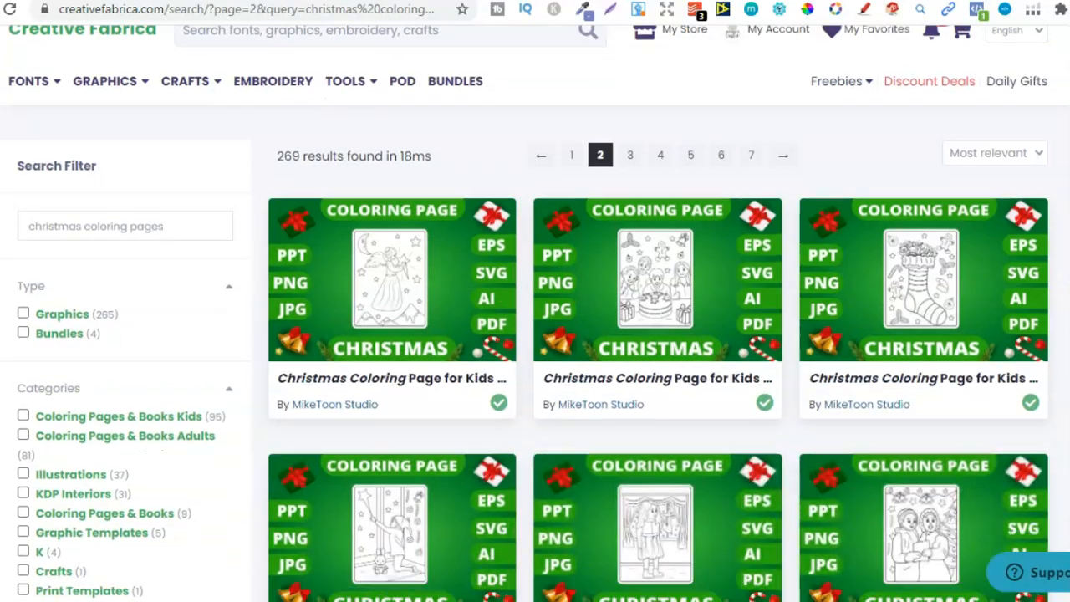
scroll(1063, 446, down, 10)
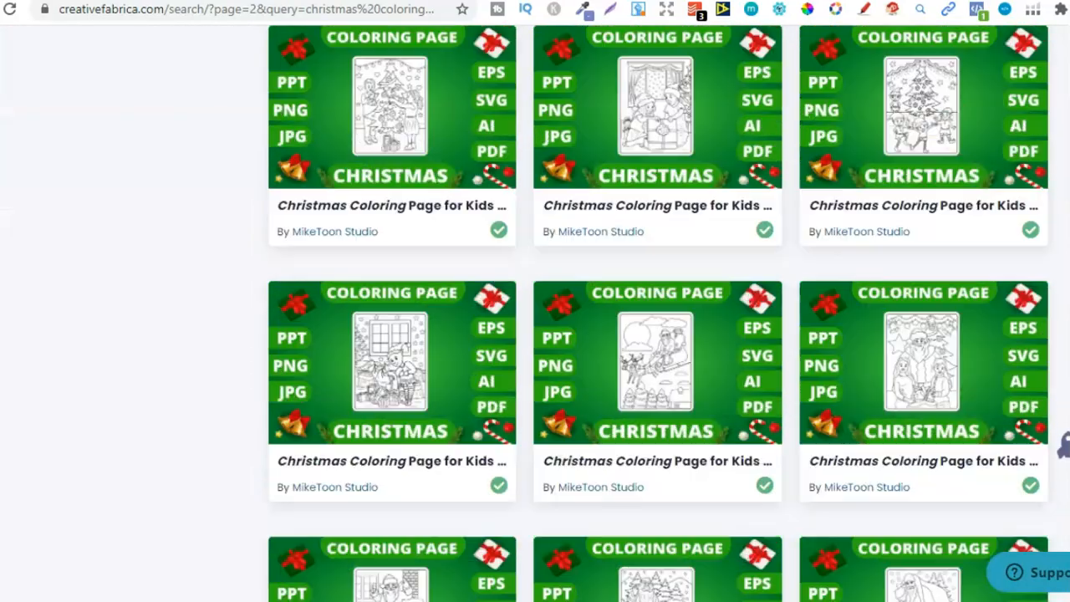
scroll(535, 334, down, 4)
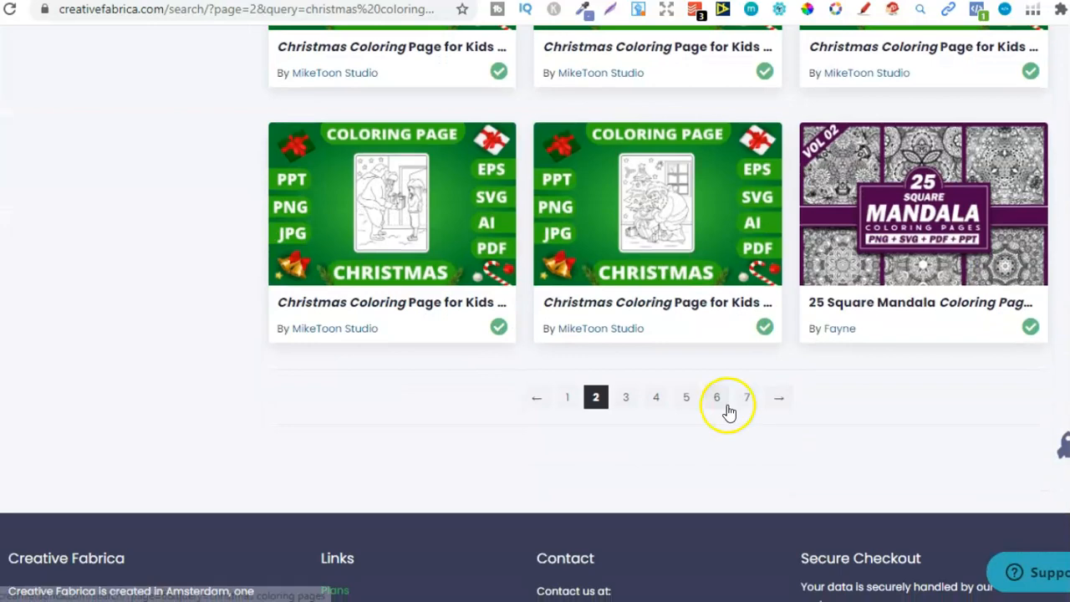
click(628, 398)
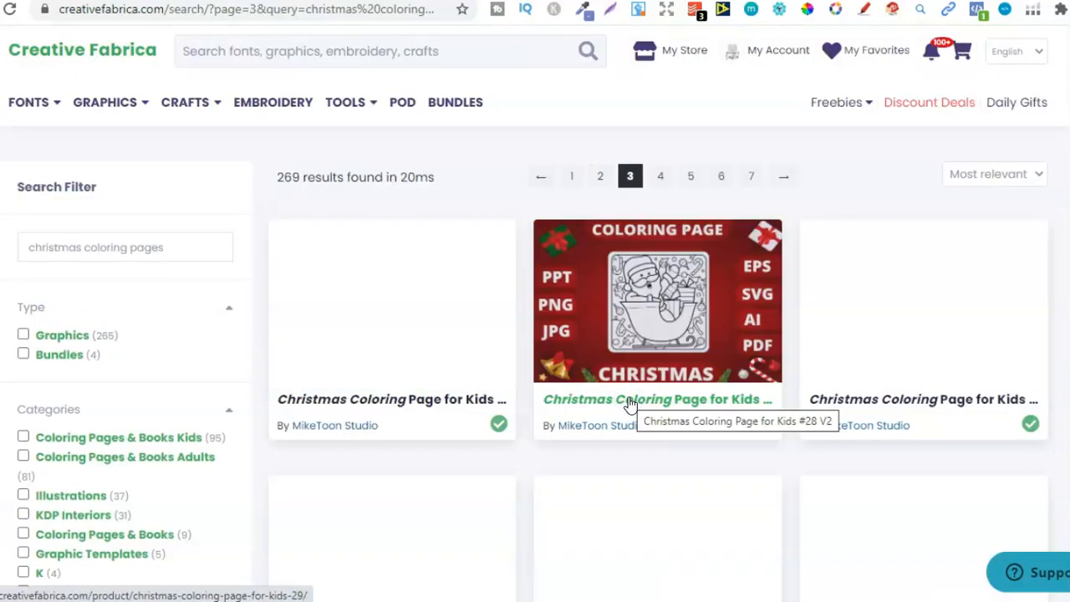
scroll(1064, 445, down, 5)
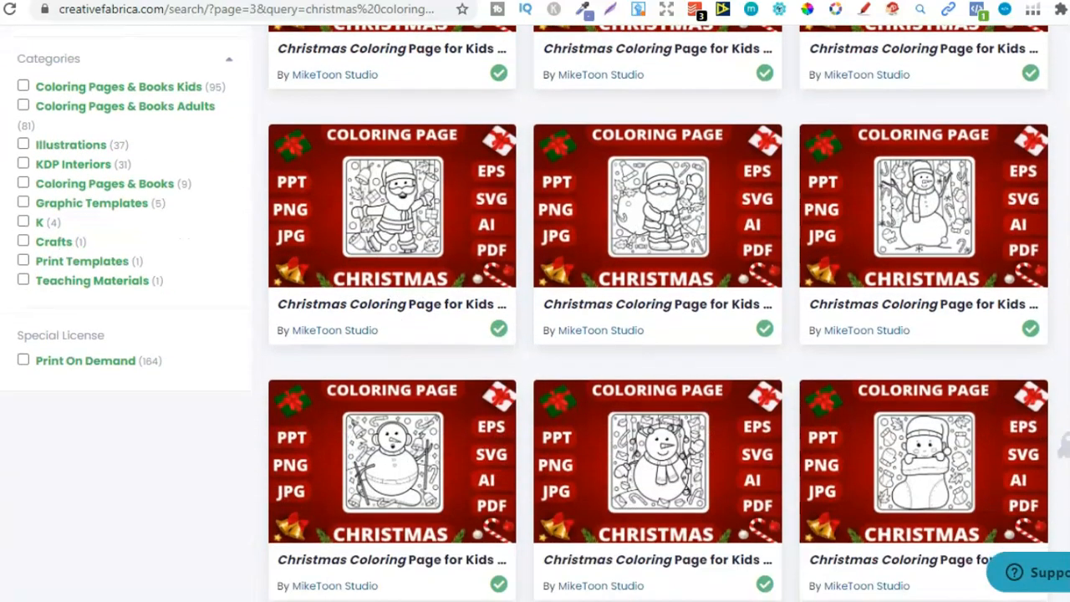
scroll(1064, 446, down, 10)
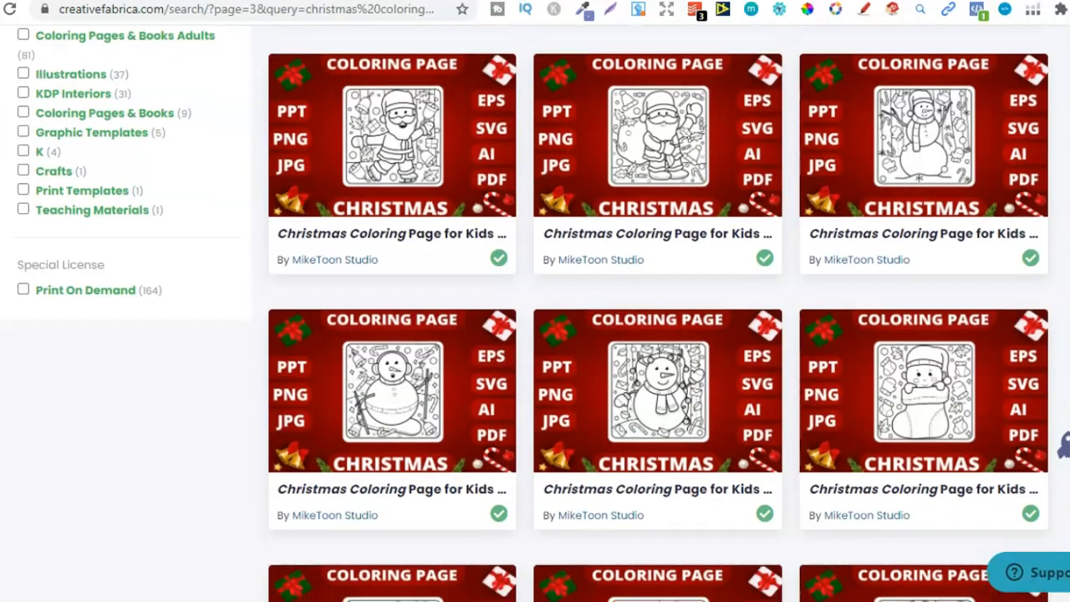
Browse the remaining "christmas coloring pages" results on page 3 and the results on page 4 for usable artwork
scroll(1063, 446, down, 12)
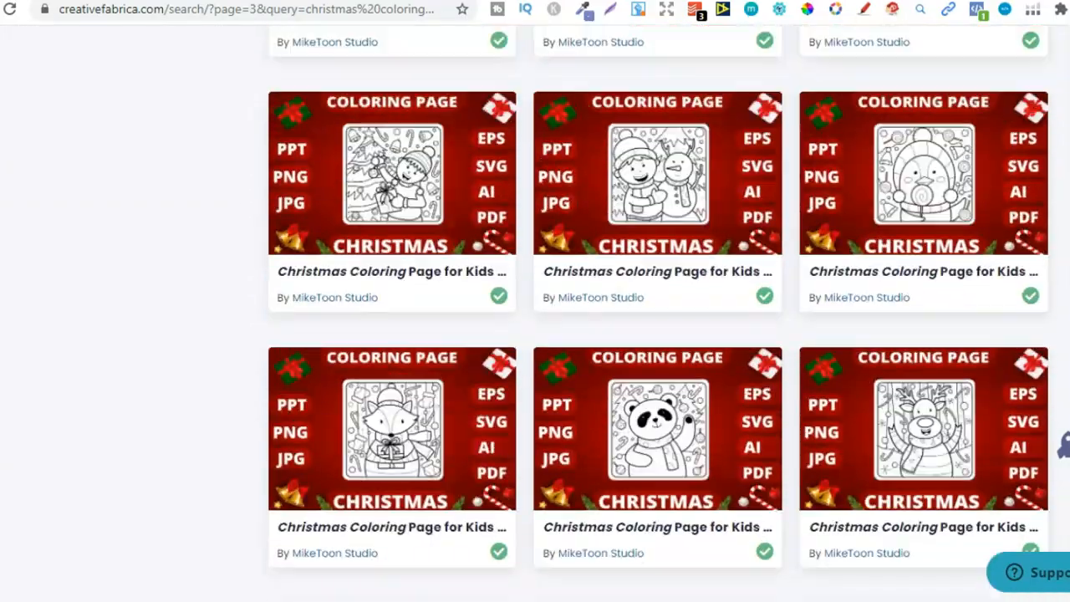
scroll(1063, 446, down, 3)
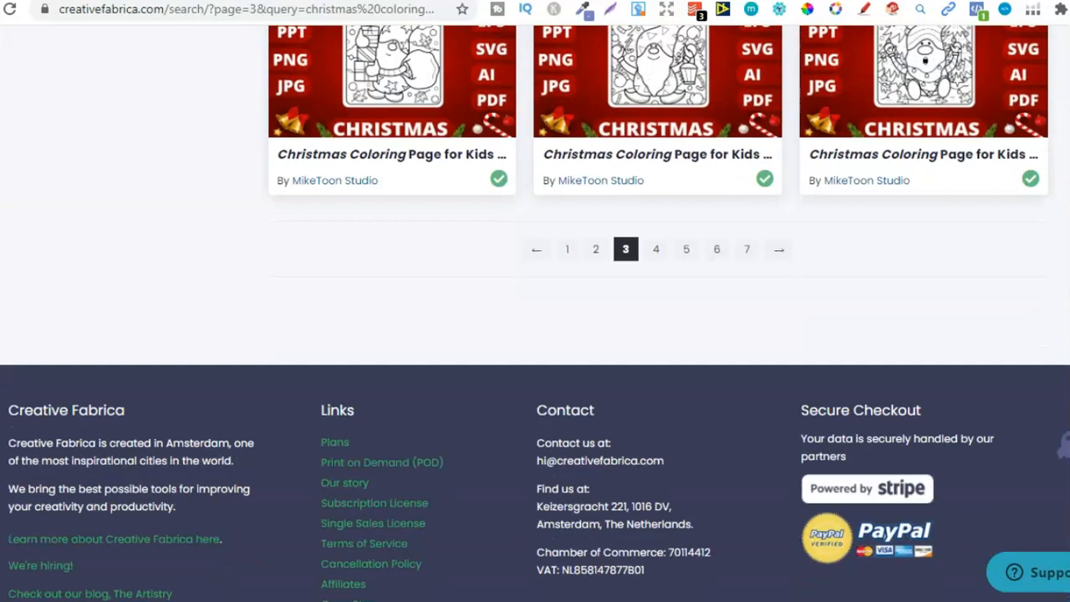
click(655, 248)
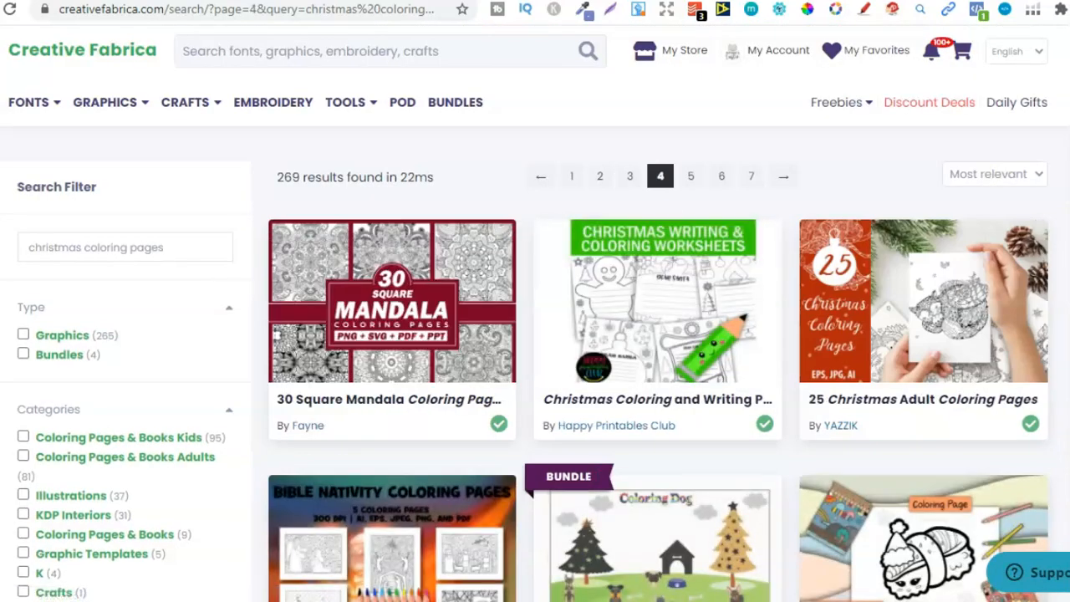
scroll(1064, 446, down, 10)
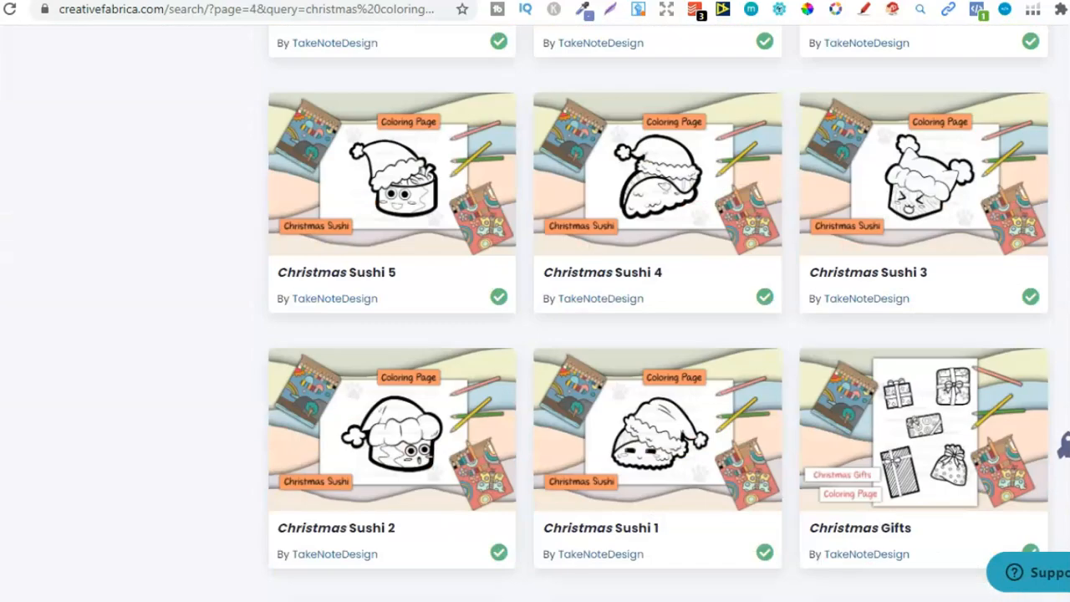
scroll(658, 313, down, 1)
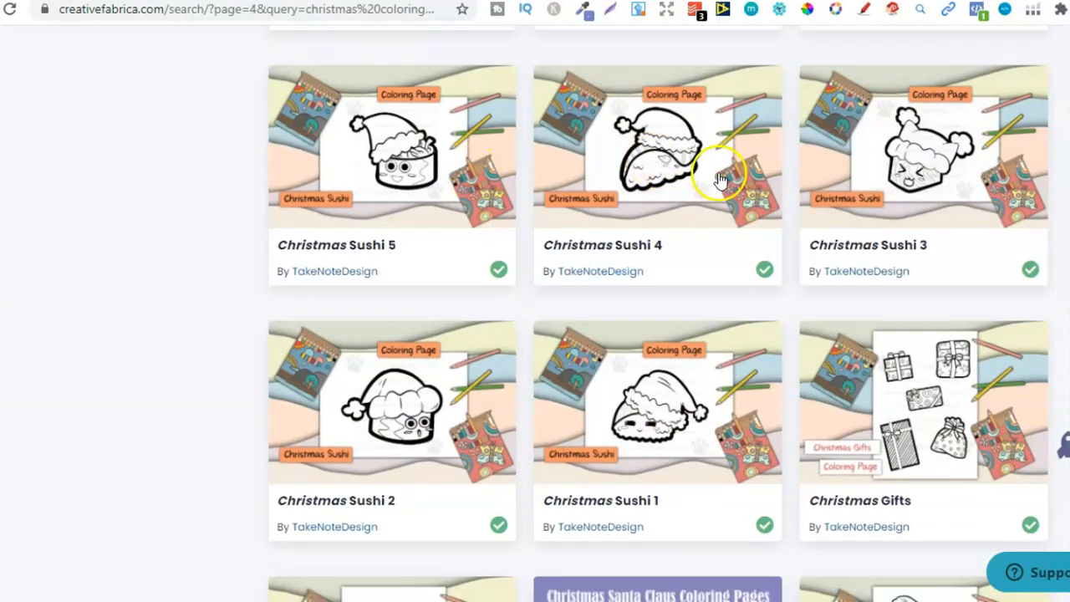
scroll(635, 85, down, 6)
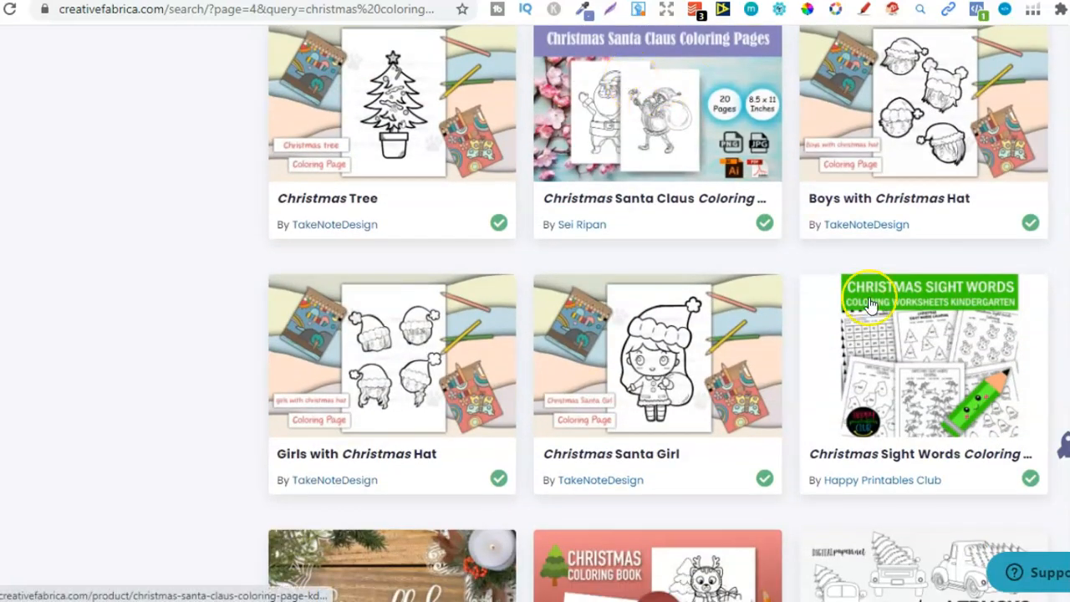
scroll(919, 360, down, 5)
scroll(657, 334, down, 2)
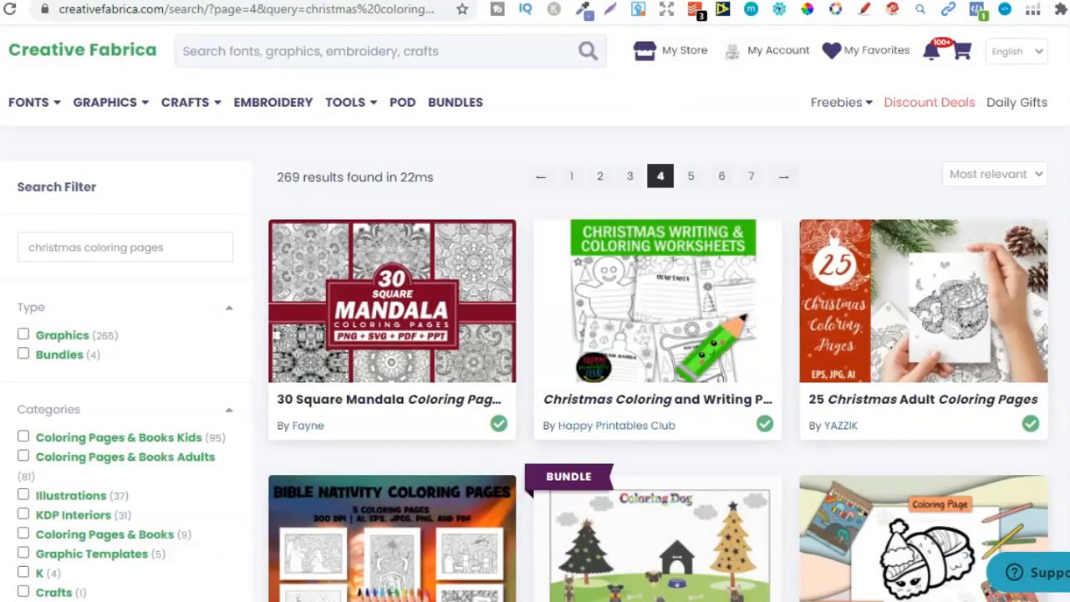
Search Creative Fabrica for "christmas coloring book pages bundle" and look over the results on pages 1 and 2
click(251, 64)
text(chr)
text(irs)
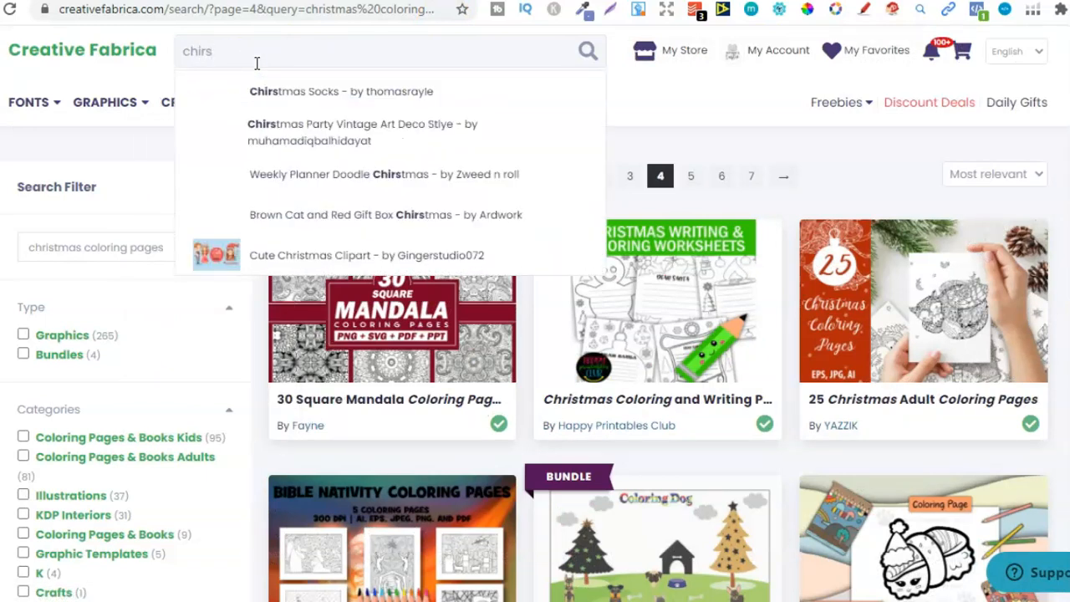
key(BackSpace)
key(BackSpace)
text(i)
key(BackSpace)
text(ristmas colori)
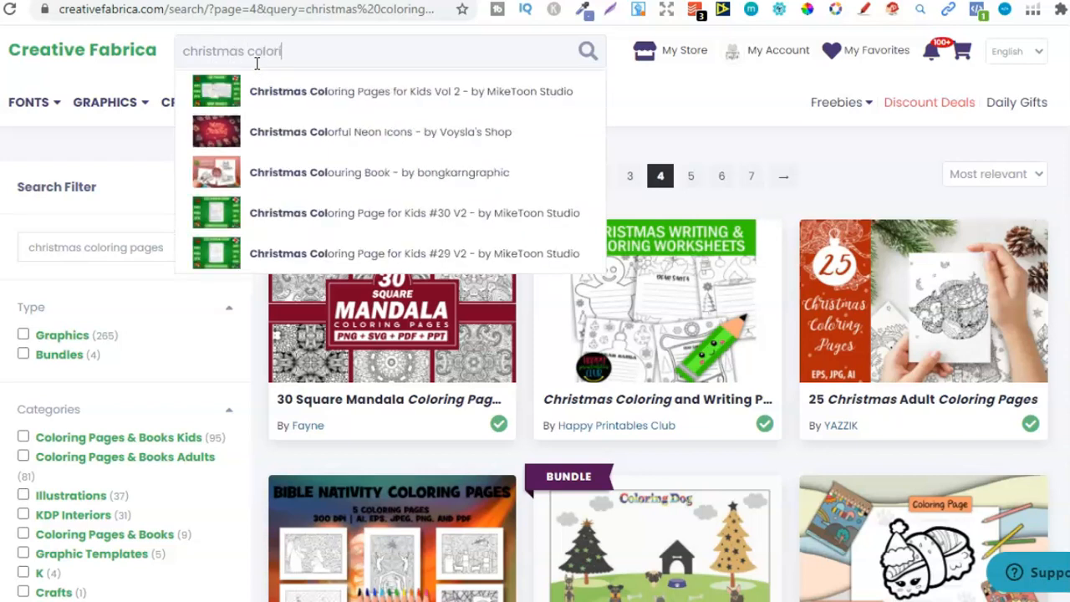
text(ng book pa)
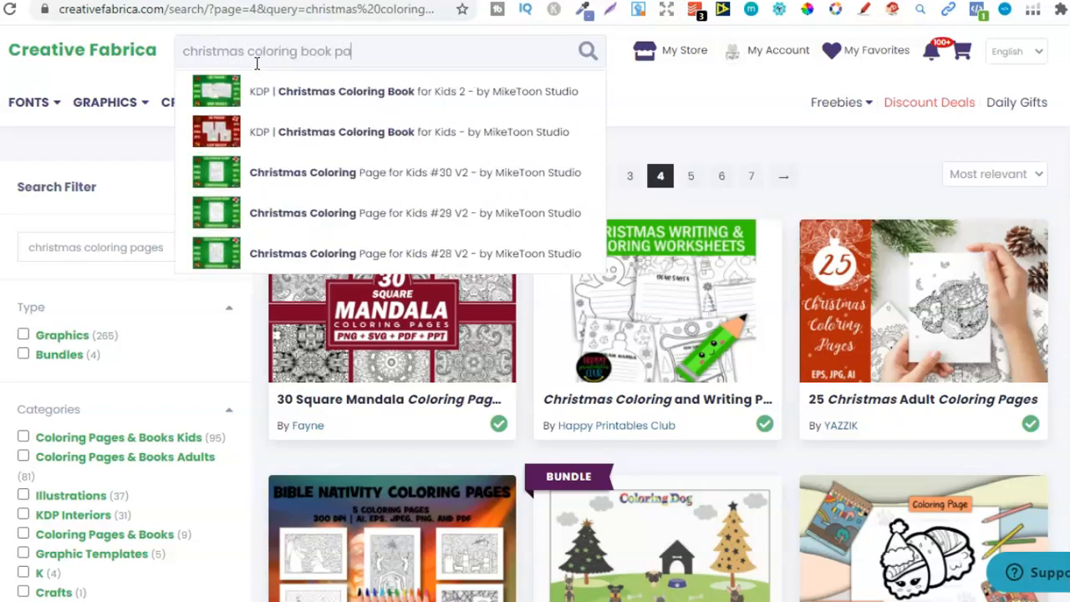
text(ges bund)
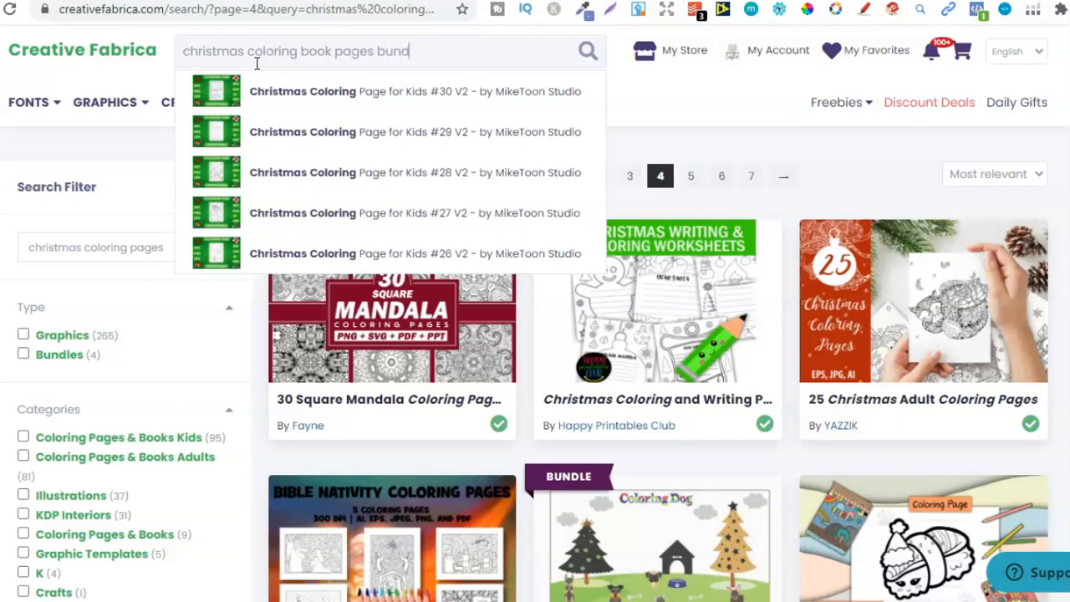
text(le)
key(Return)
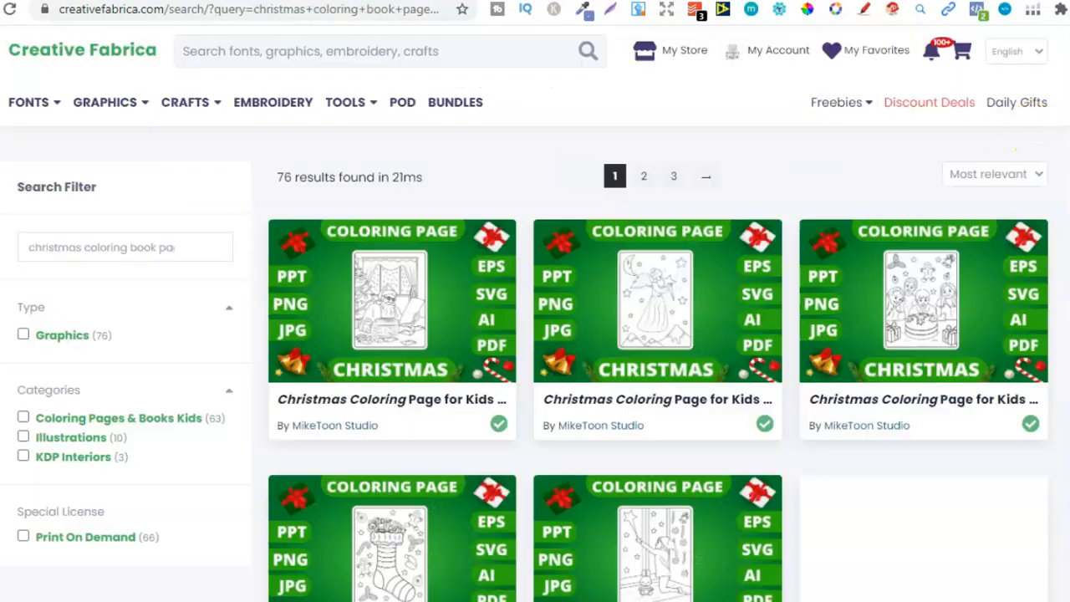
scroll(1064, 444, down, 15)
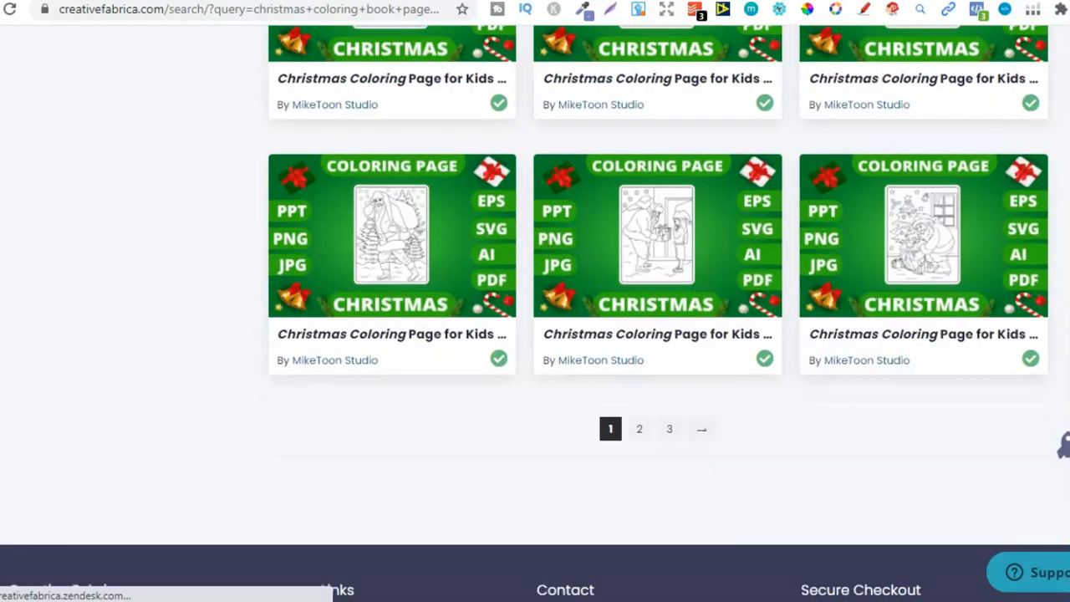
click(640, 430)
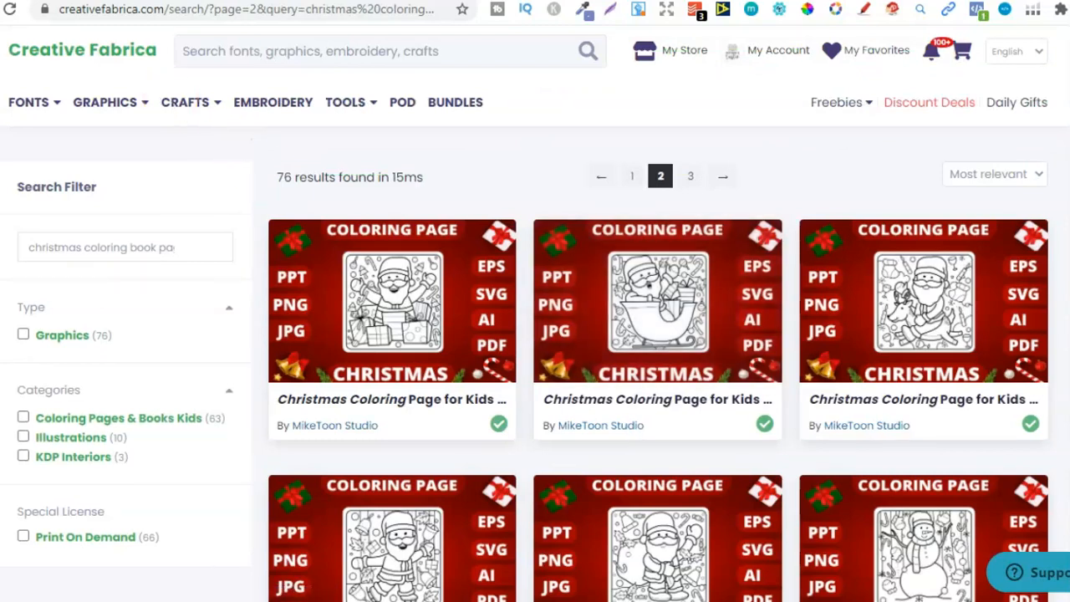
Go back to page 4 of the "christmas coloring pages" results and browse down to the Christmas Colouring Book
key(alt+Left)
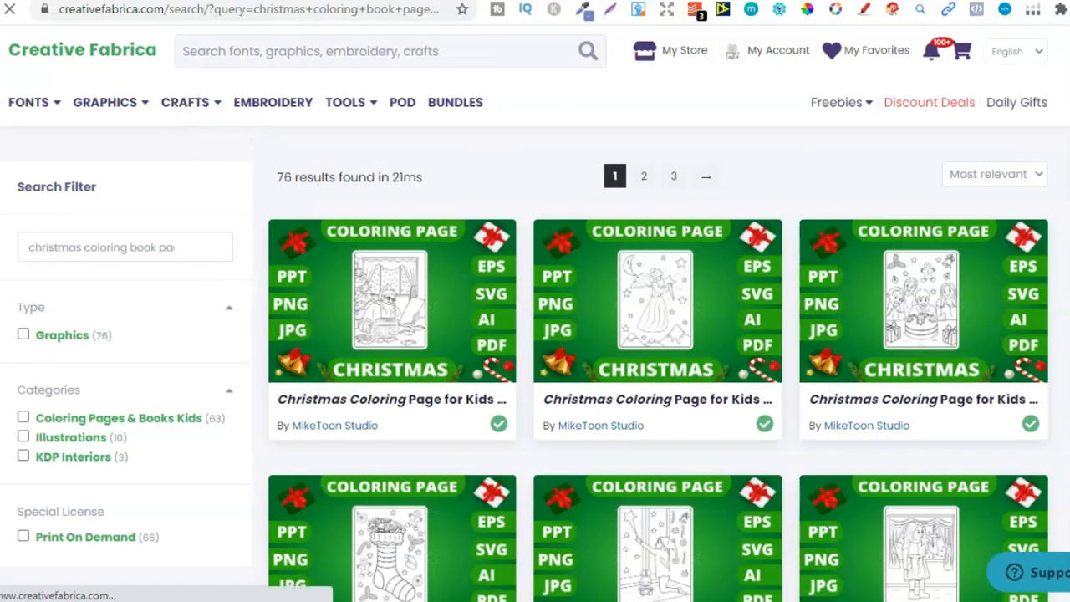
key(alt+Left)
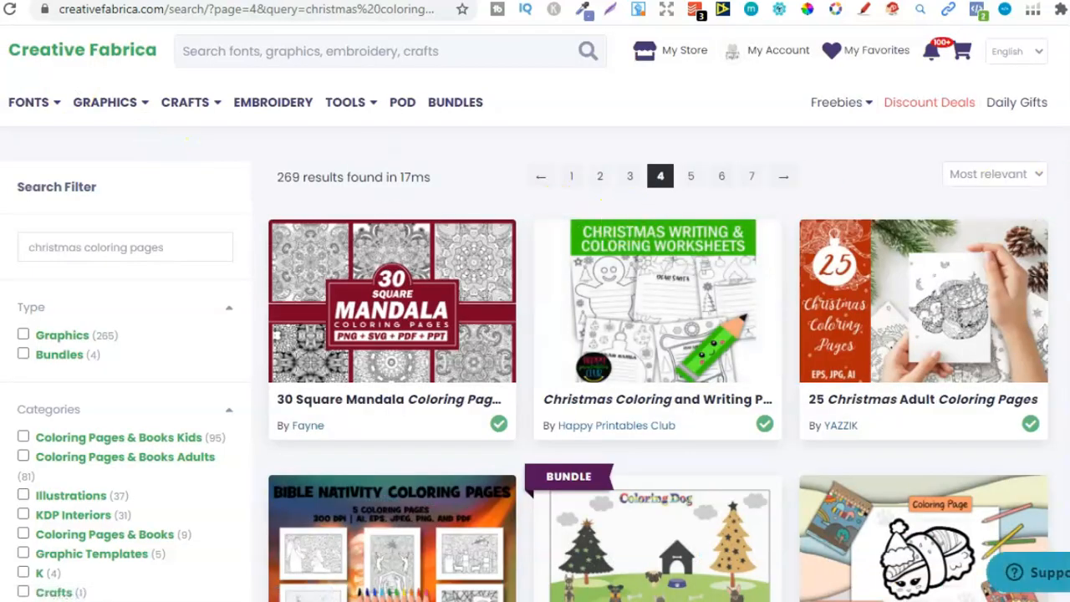
scroll(535, 335, down, 1)
scroll(920, 276, down, 5)
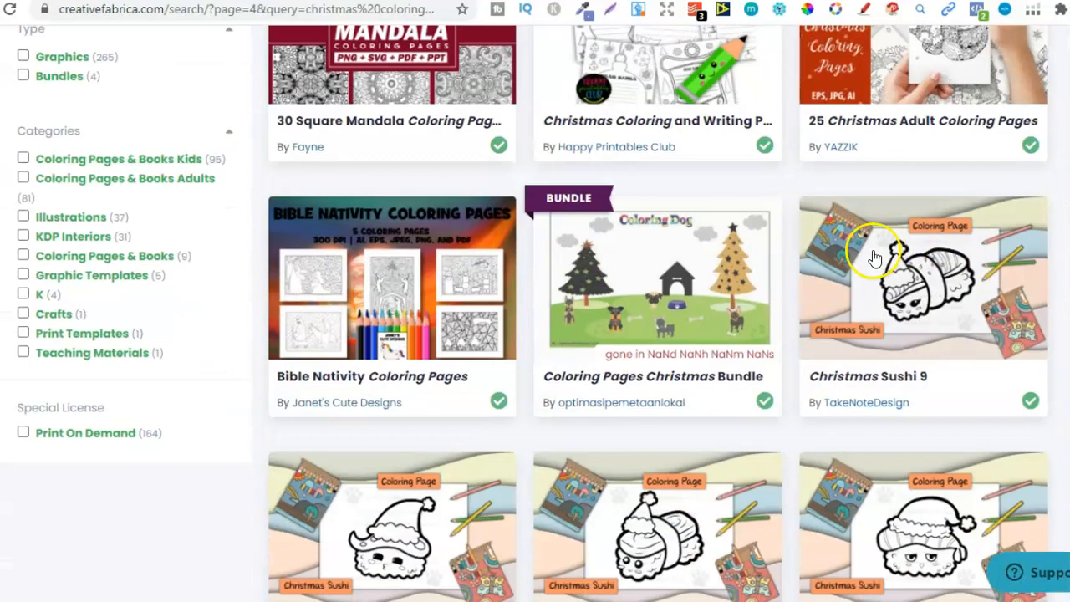
scroll(733, 177, down, 5)
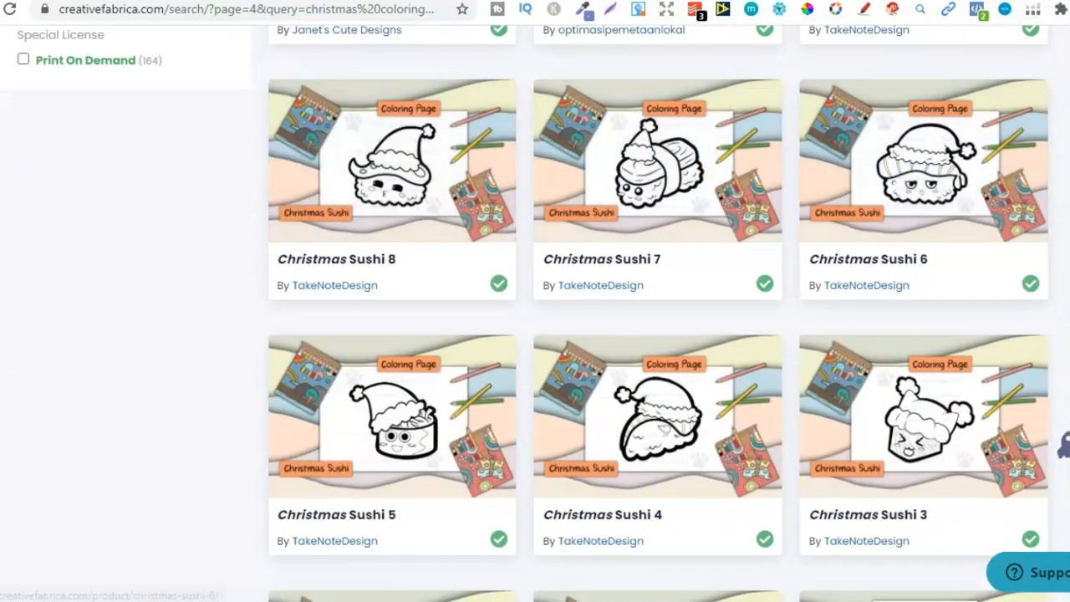
scroll(1028, 210, down, 6)
scroll(784, 236, down, 5)
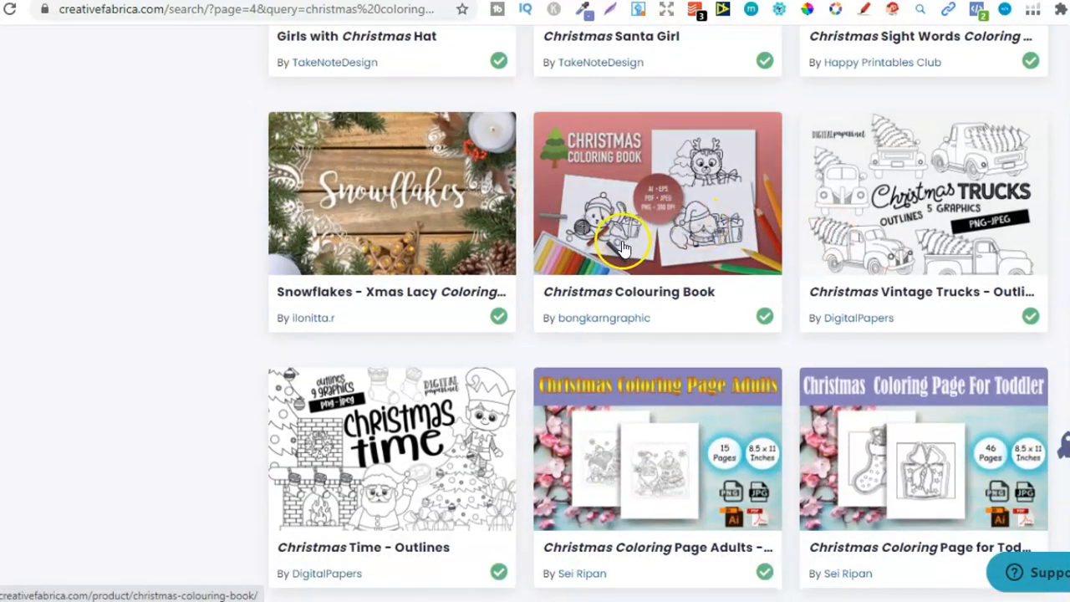
Open the Christmas Colouring Book product page and download the product
click(623, 247)
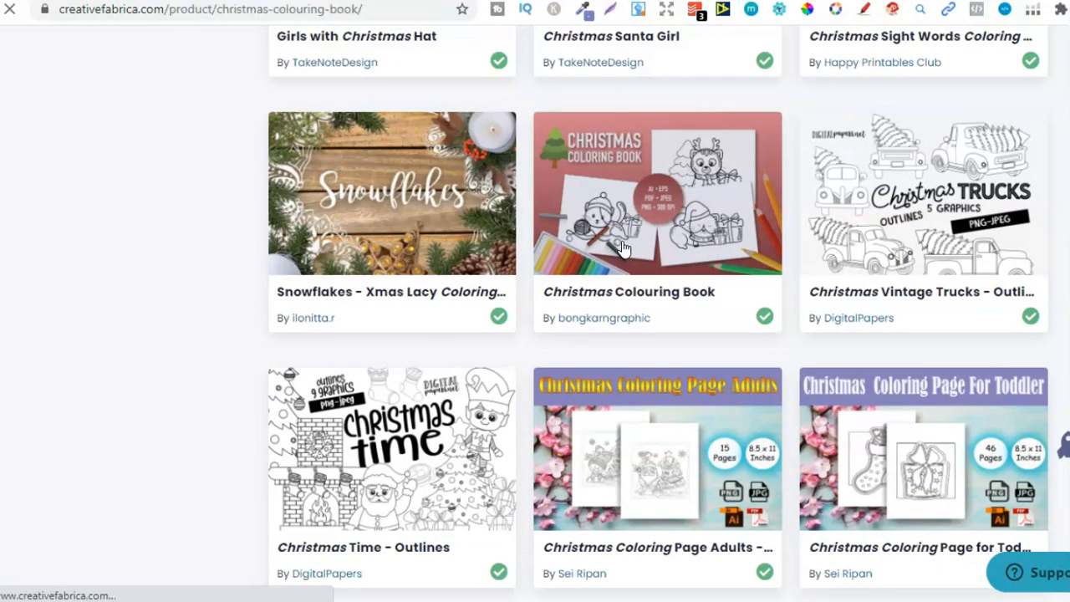
click(702, 245)
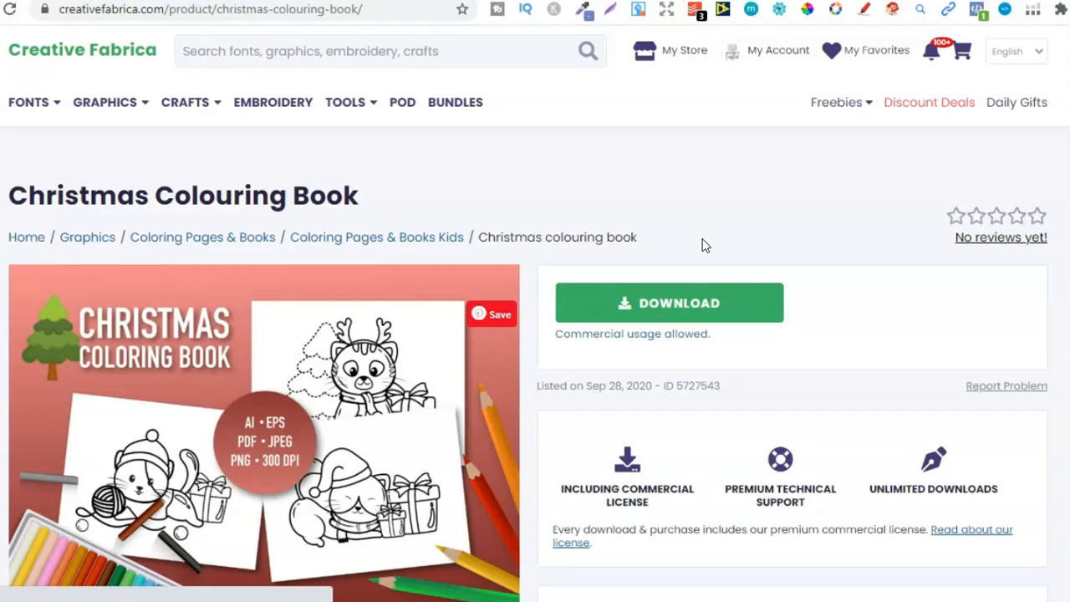
click(693, 293)
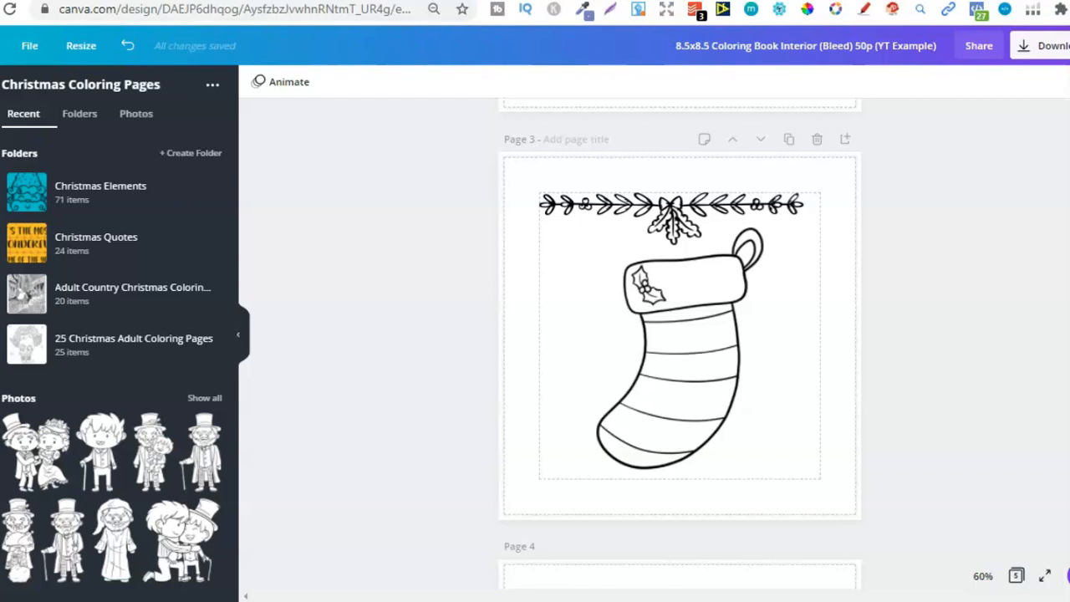
Switch to the example design in Canva, search the folders for "christmas" and open the Christmas Coloring Pages folder
click(210, 100)
click(284, 182)
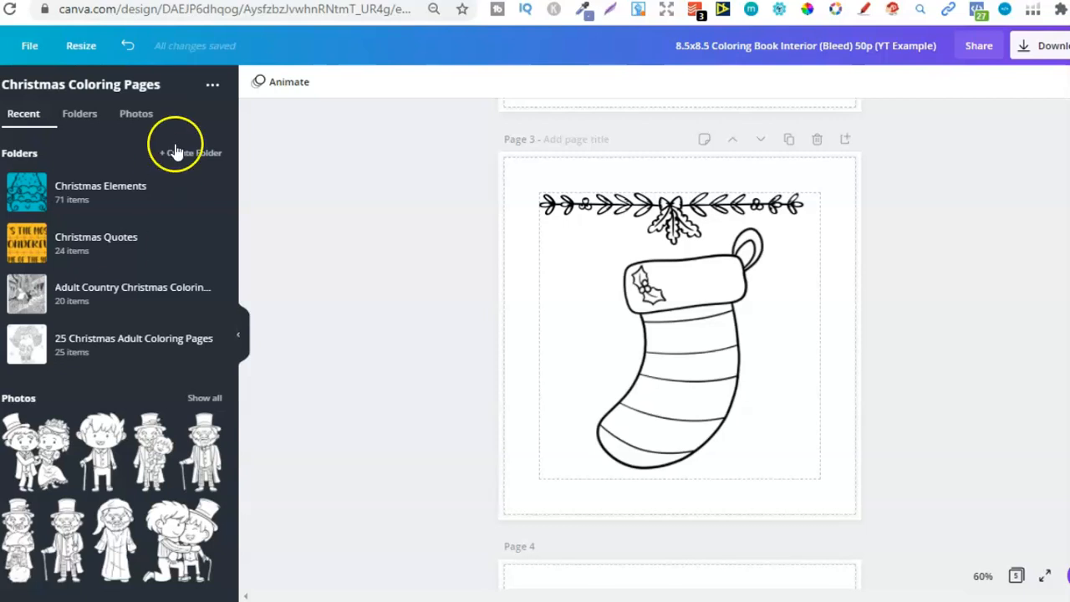
click(91, 79)
click(98, 89)
text(christmasch)
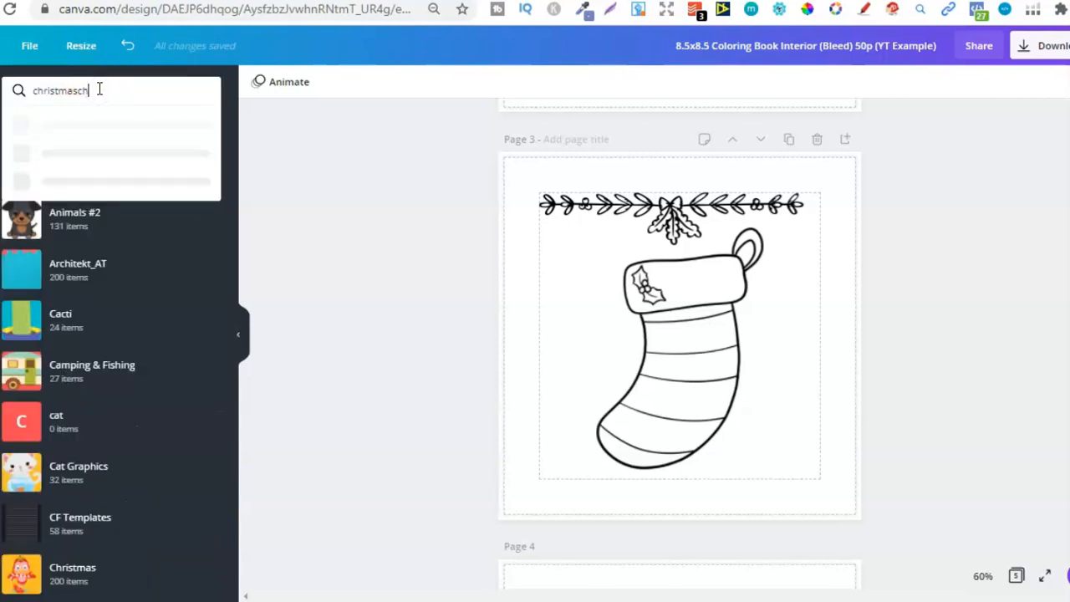
key(BackSpace)
key(BackSpace)
key(BackSpace)
key(BackSpace)
key(BackSpace)
key(BackSpace)
key(BackSpace)
key(BackSpace)
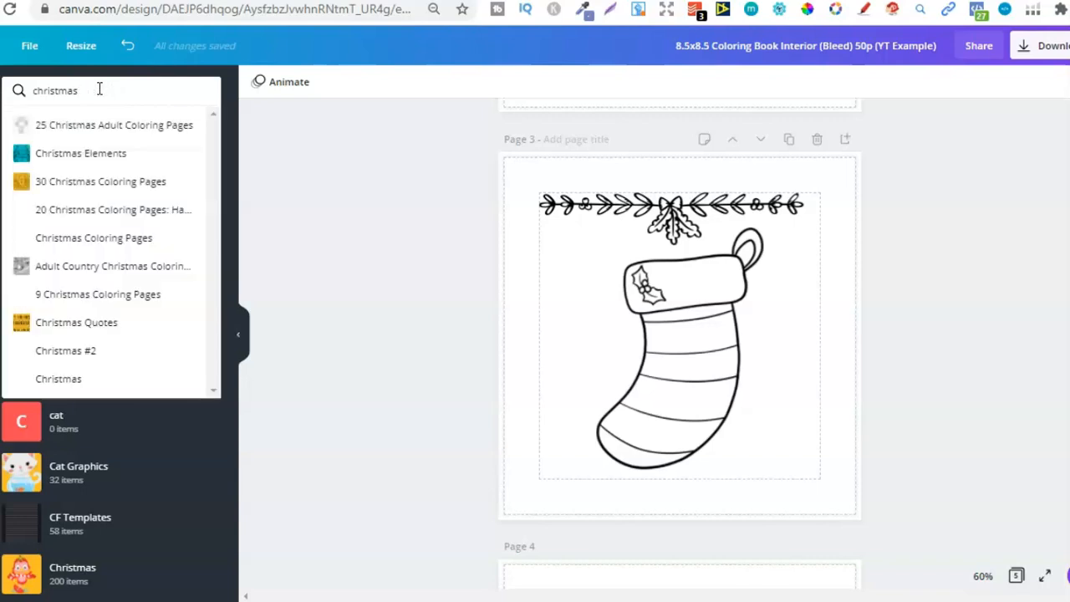
click(99, 94)
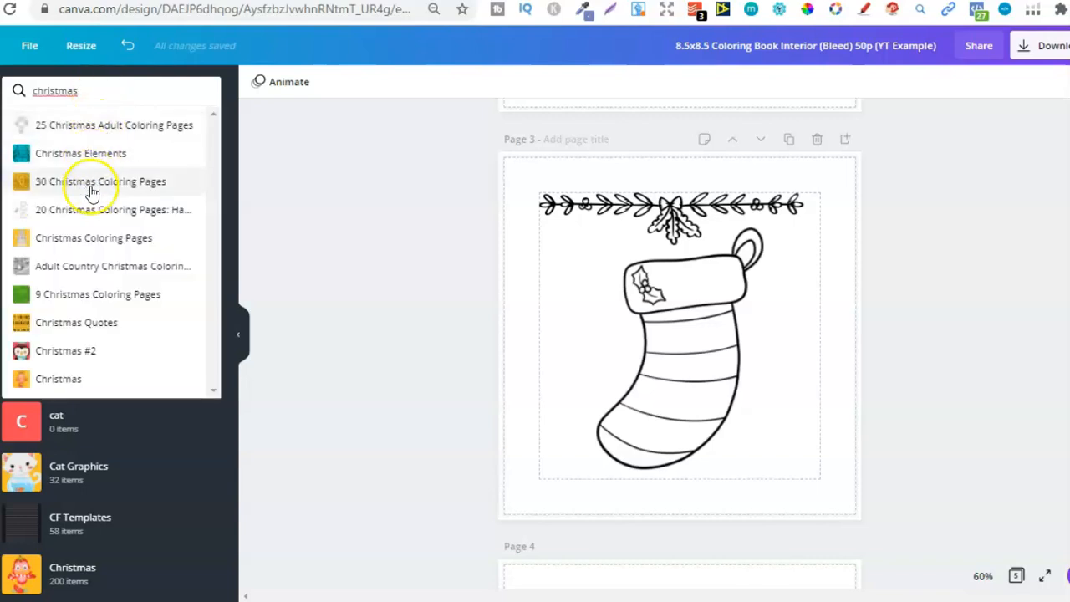
click(100, 245)
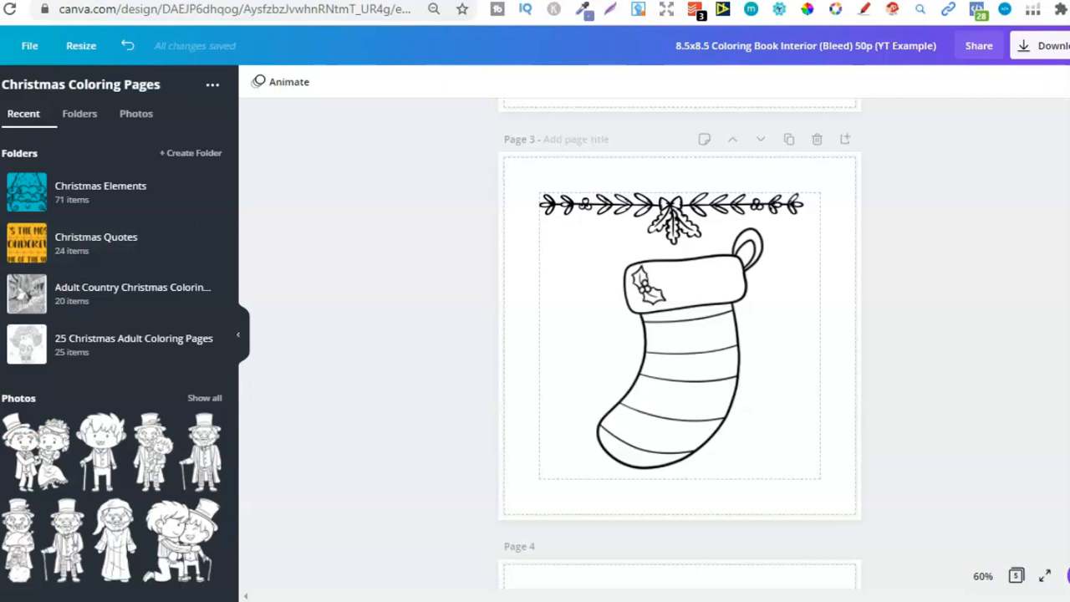
List all subfolders of Christmas Coloring Pages and open the 30 Christmas Coloring Pages folder
click(84, 116)
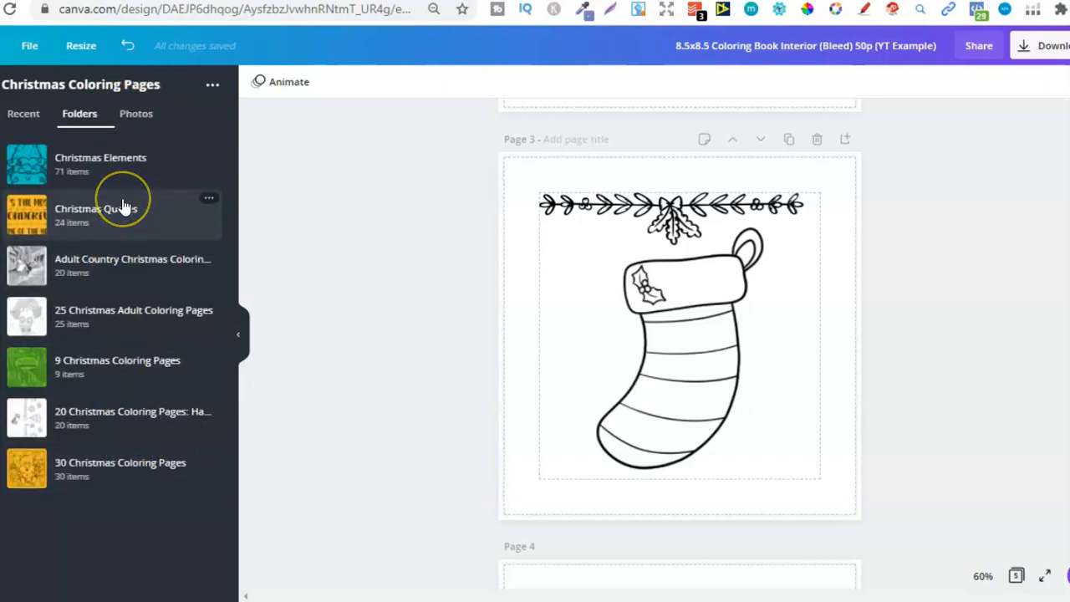
click(147, 208)
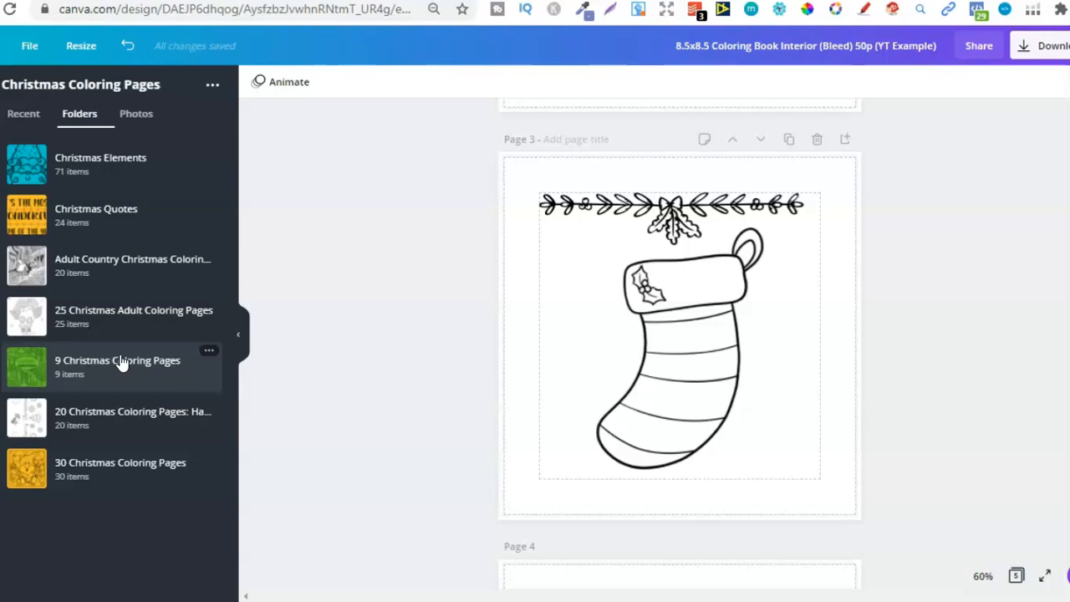
click(98, 462)
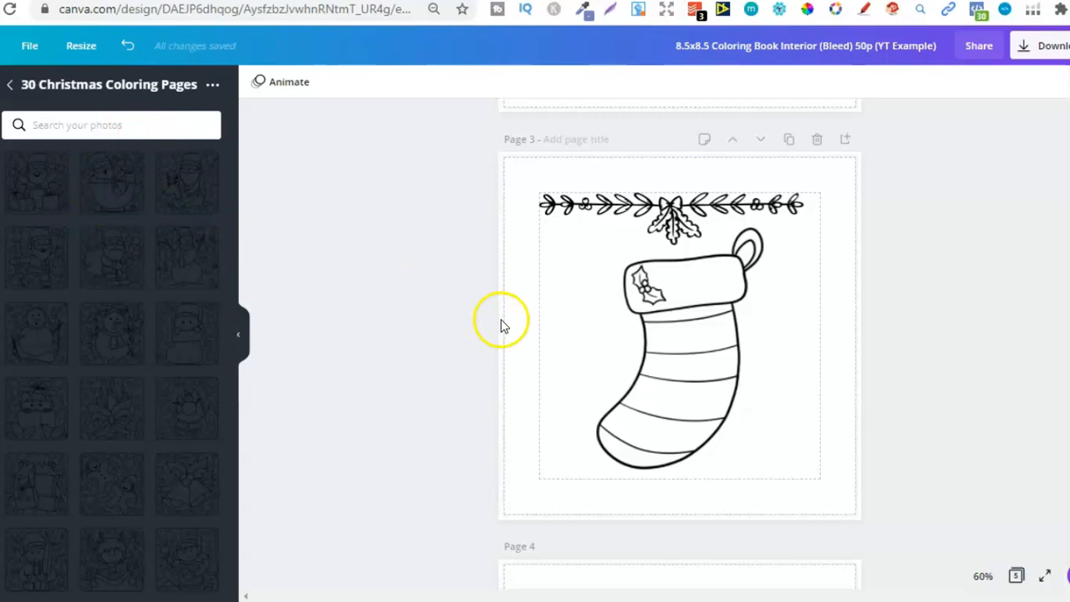
Add the framed coloring image of a snowman with hat and scarf to blank page 4 and enlarge it to about the margin guide's size
scroll(679, 342, down, 1)
scroll(711, 335, down, 4)
click(683, 334)
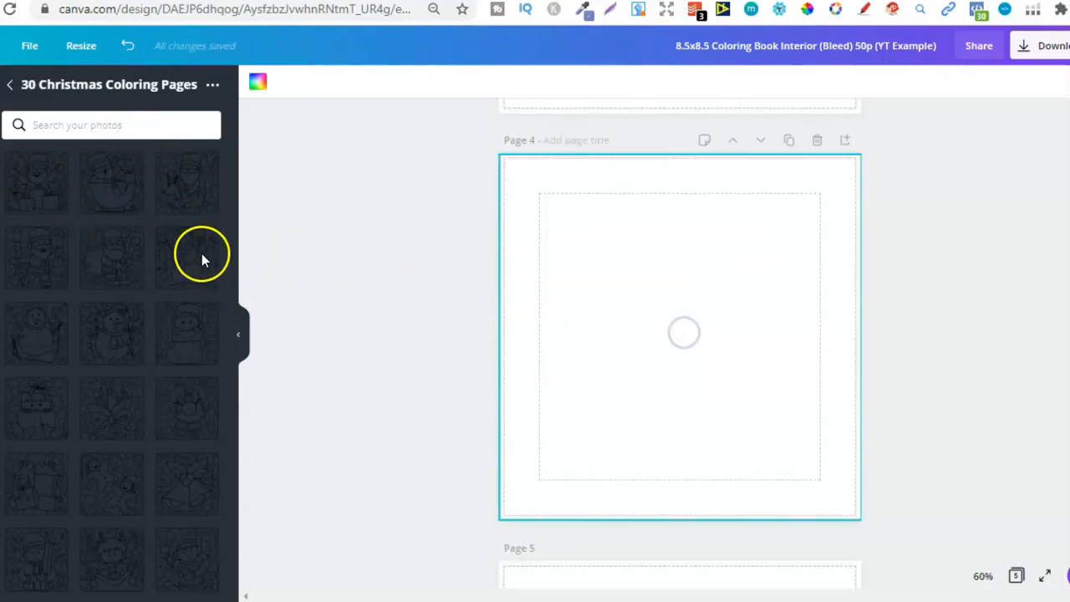
drag(553, 454, 526, 491)
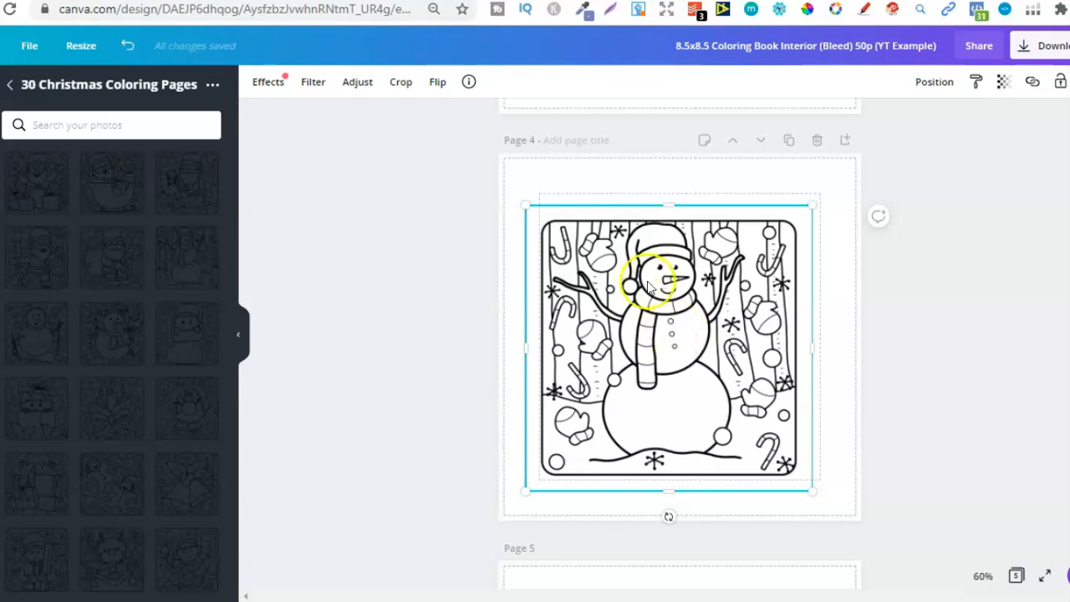
Open the Christmas Elements folder inside Christmas Coloring Pages and delete the snowman image from page 4
click(9, 87)
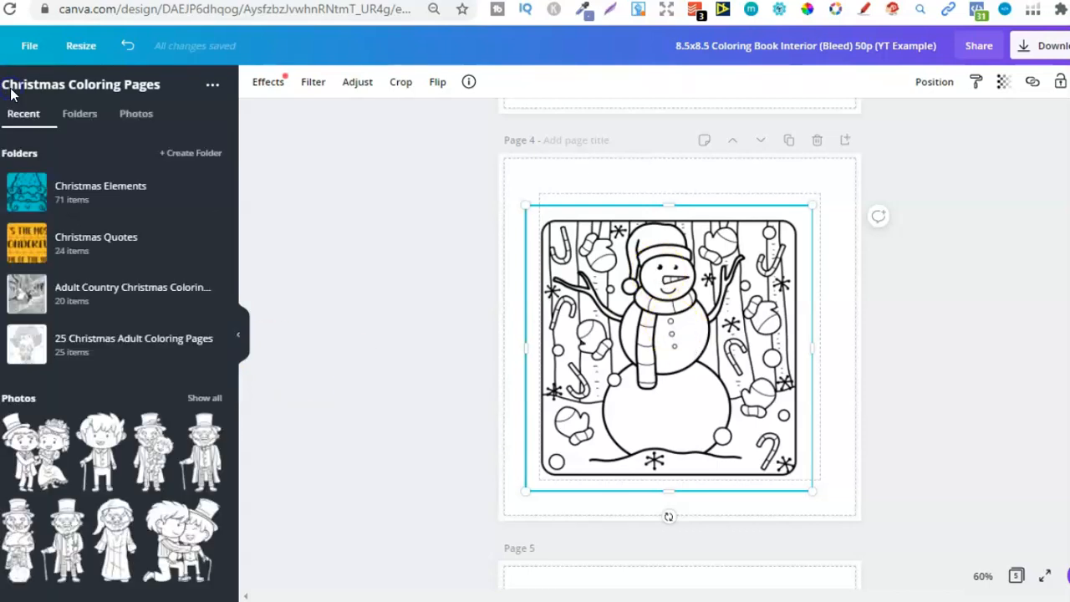
click(95, 192)
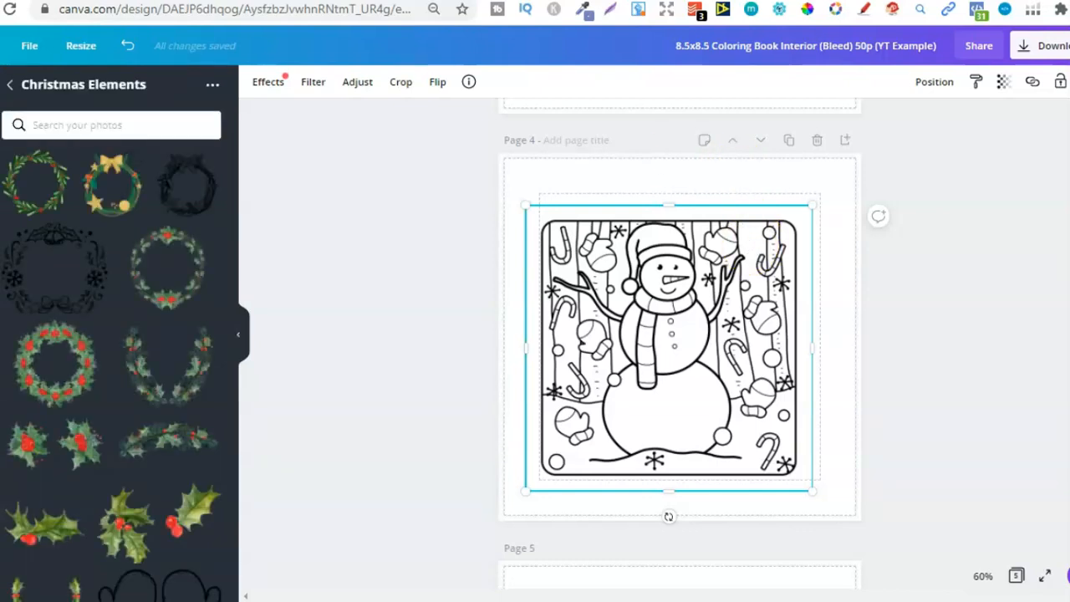
key(Delete)
Add the outlined Christmas tree to page 3, shrink it and place it in the lower-right corner of the margin guide beside the stocking
scroll(680, 334, up, 15)
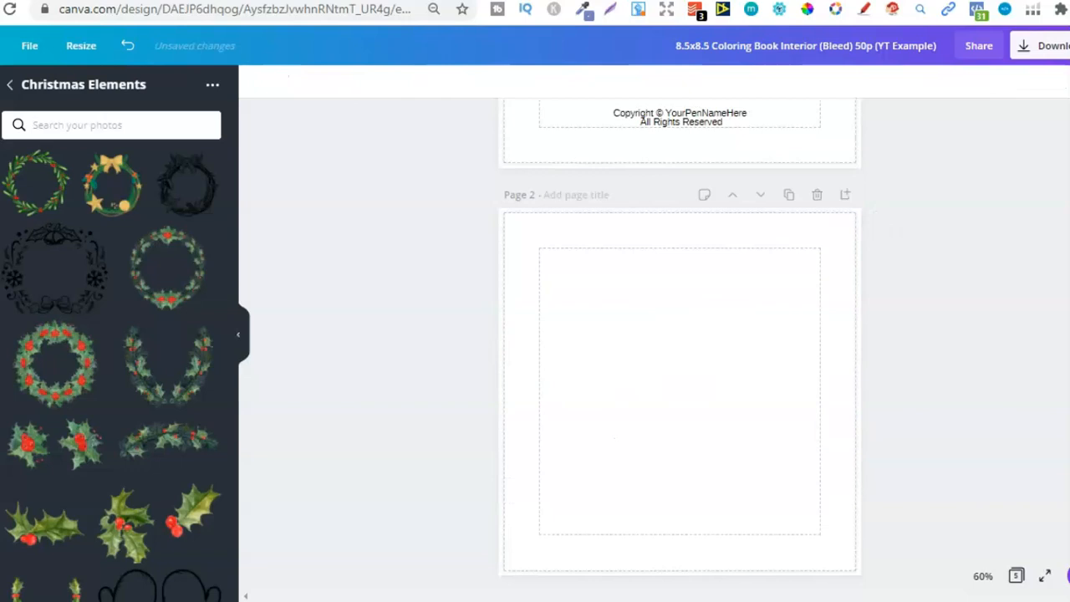
scroll(701, 305, down, 5)
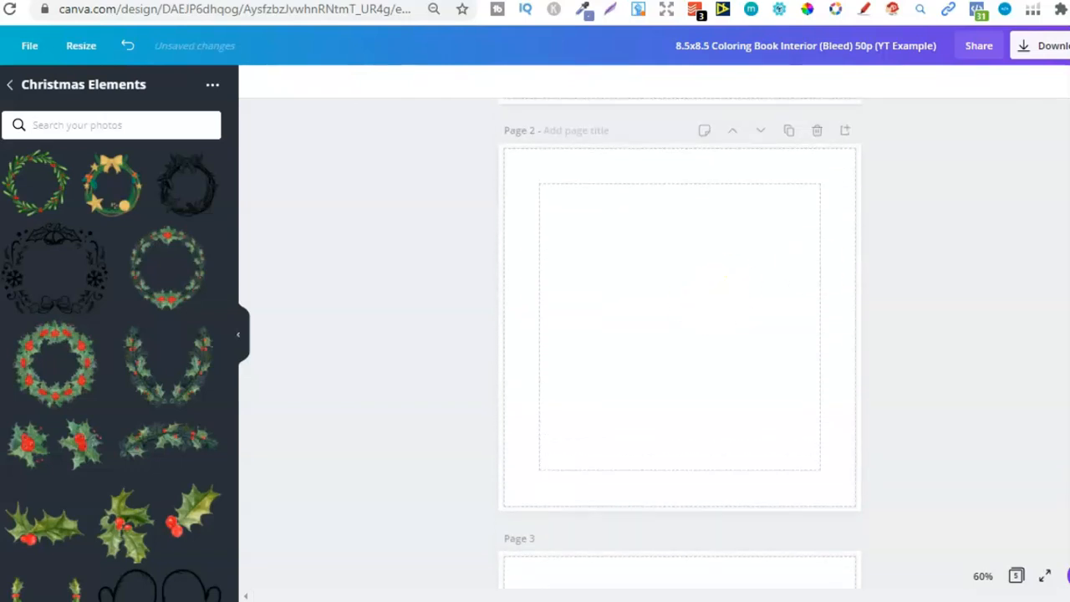
scroll(700, 306, down, 5)
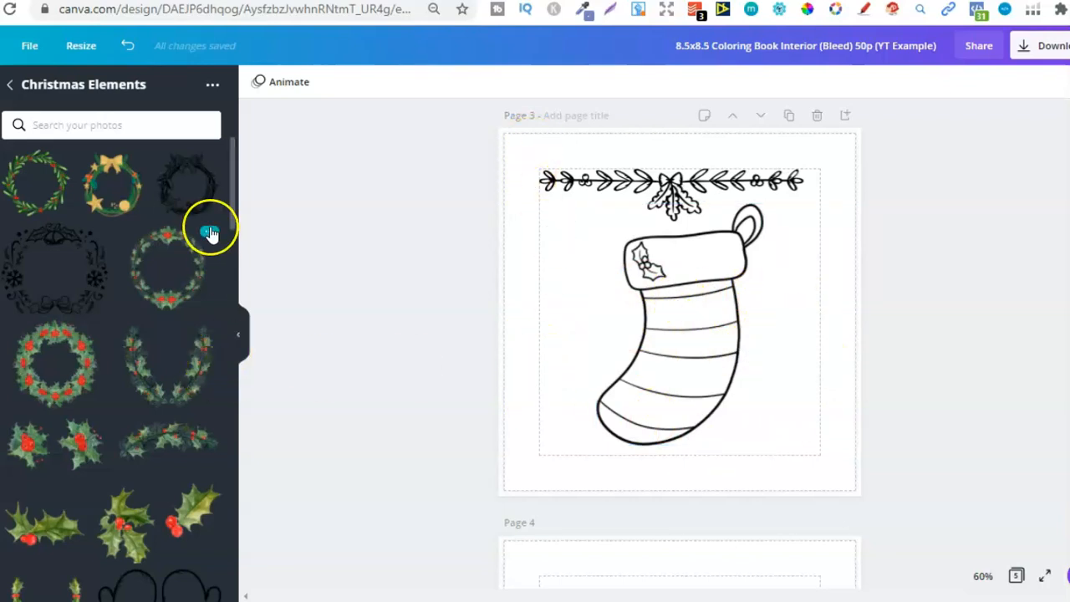
drag(231, 184, 237, 282)
click(38, 219)
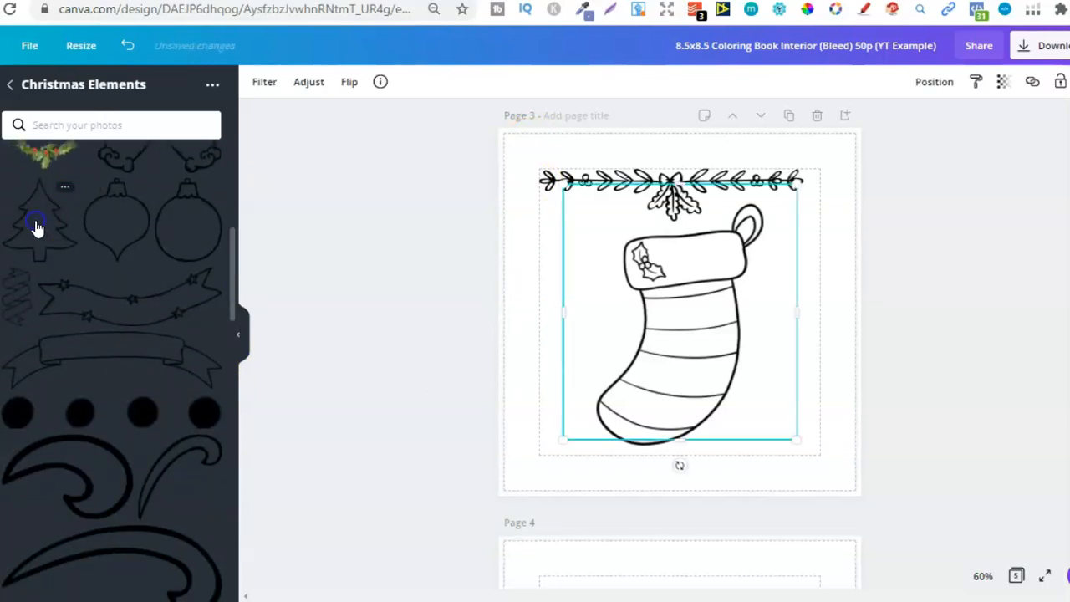
drag(792, 180, 680, 317)
drag(676, 371, 780, 376)
drag(833, 319, 792, 399)
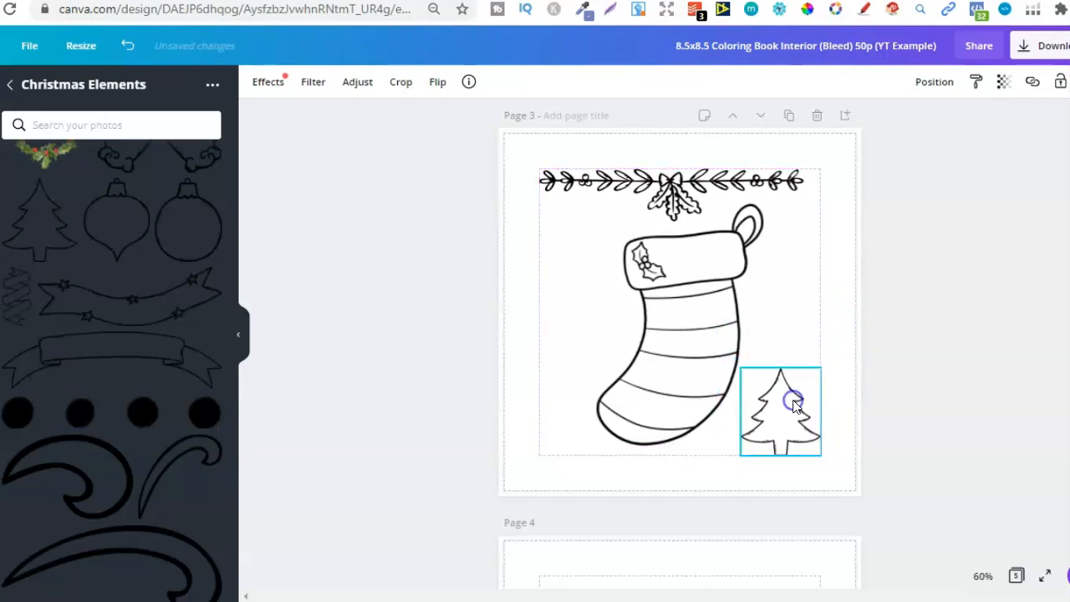
drag(232, 284, 234, 358)
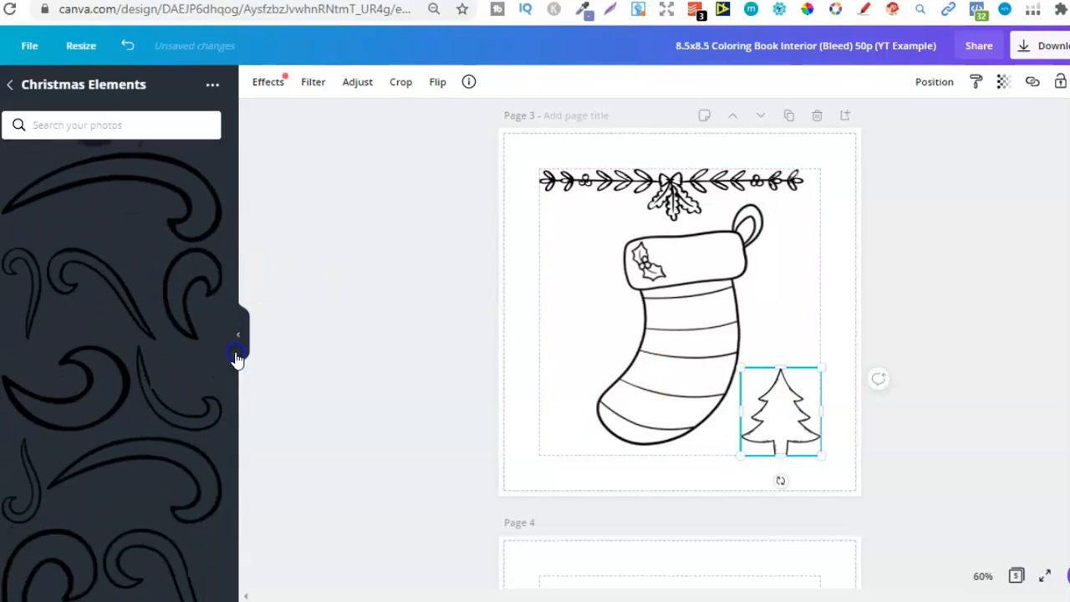
click(101, 399)
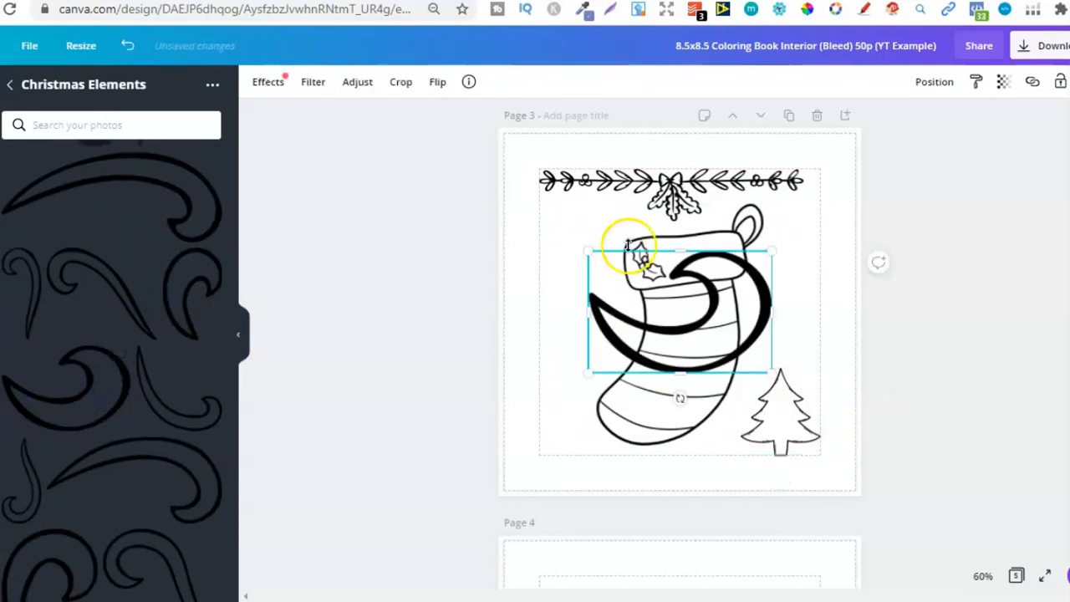
key(Delete)
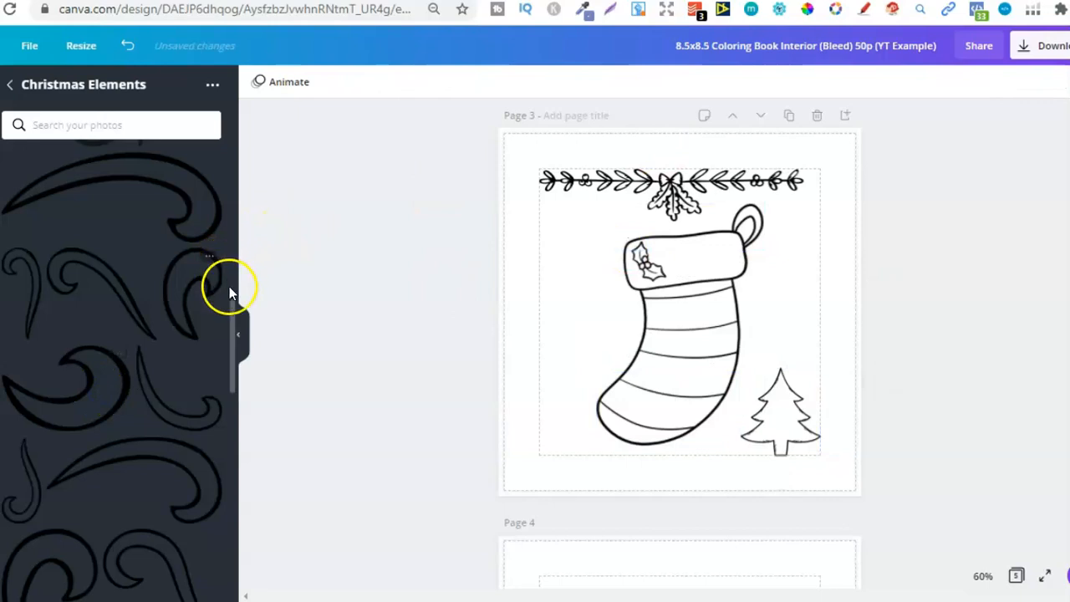
Add the ribbon bow to page 3, shrink it and place it beside the stocking at the left edge of the margin guide
drag(232, 312, 241, 406)
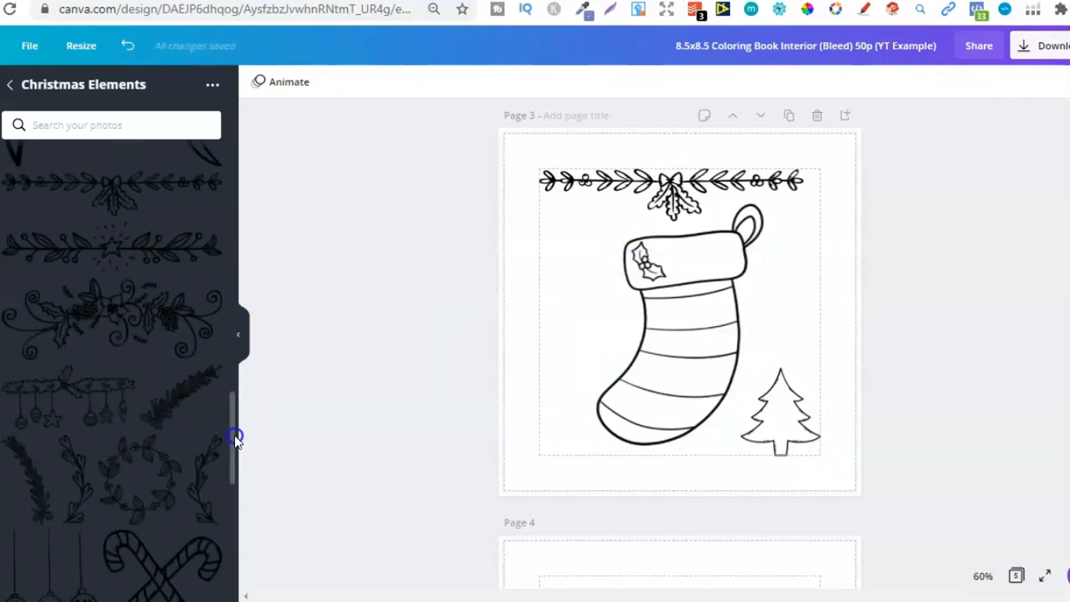
drag(234, 435, 229, 500)
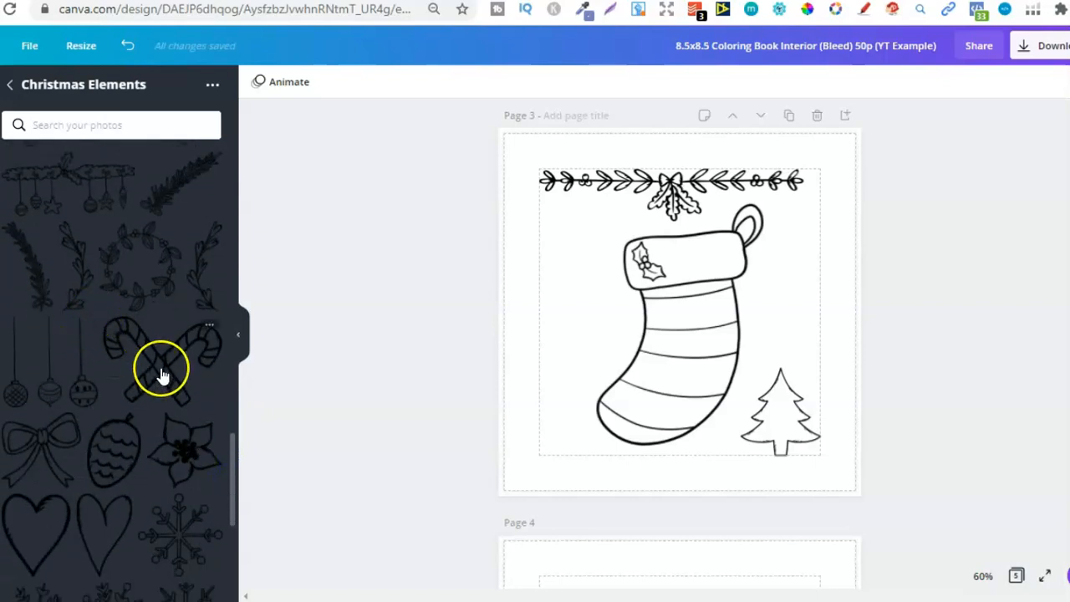
click(33, 466)
drag(789, 210, 584, 309)
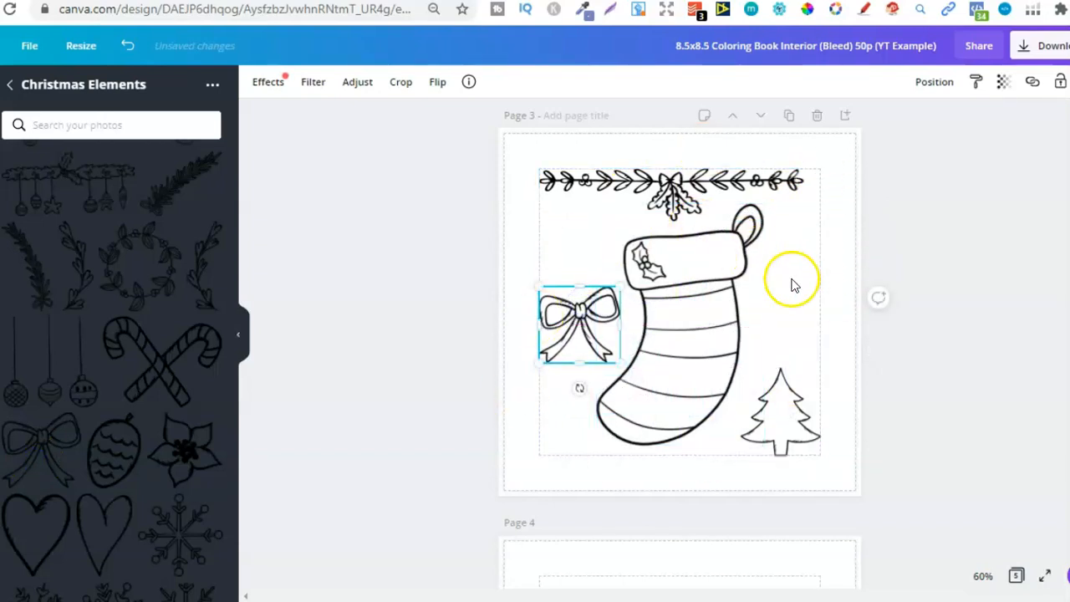
click(815, 294)
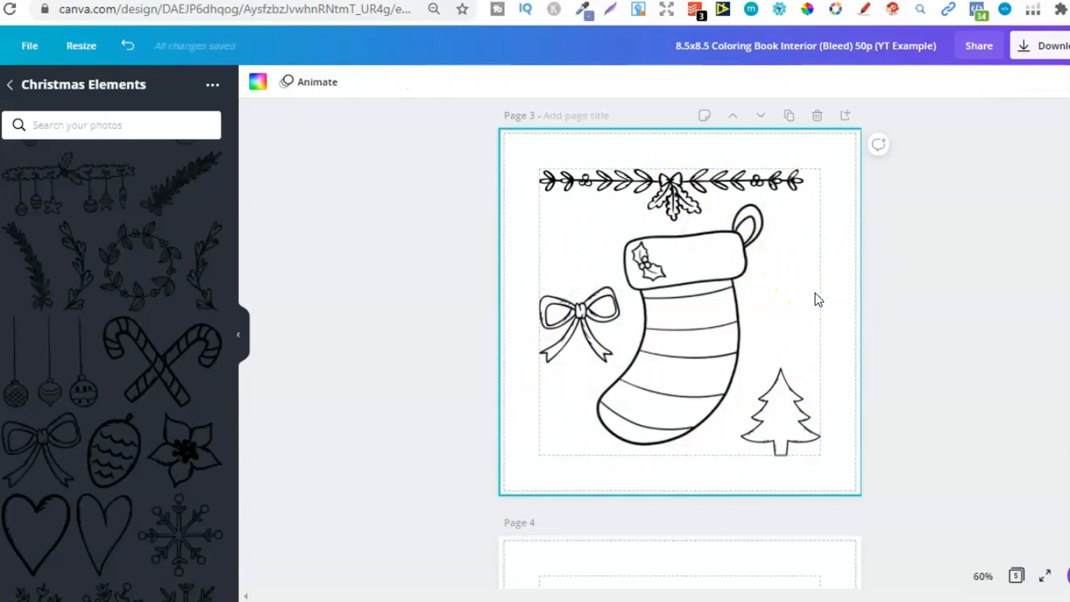
Examine pages 3 to 5 of the interior and the Christmas Colouring Book product page on Creative Fabrica
click(690, 311)
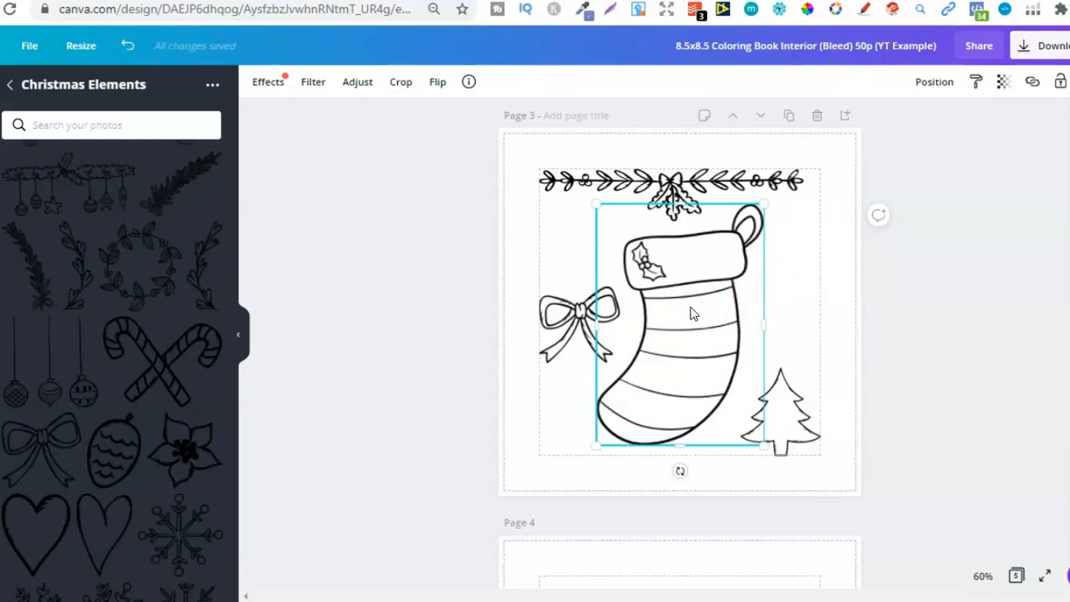
scroll(680, 335, down, 2)
scroll(911, 276, up, 3)
click(911, 276)
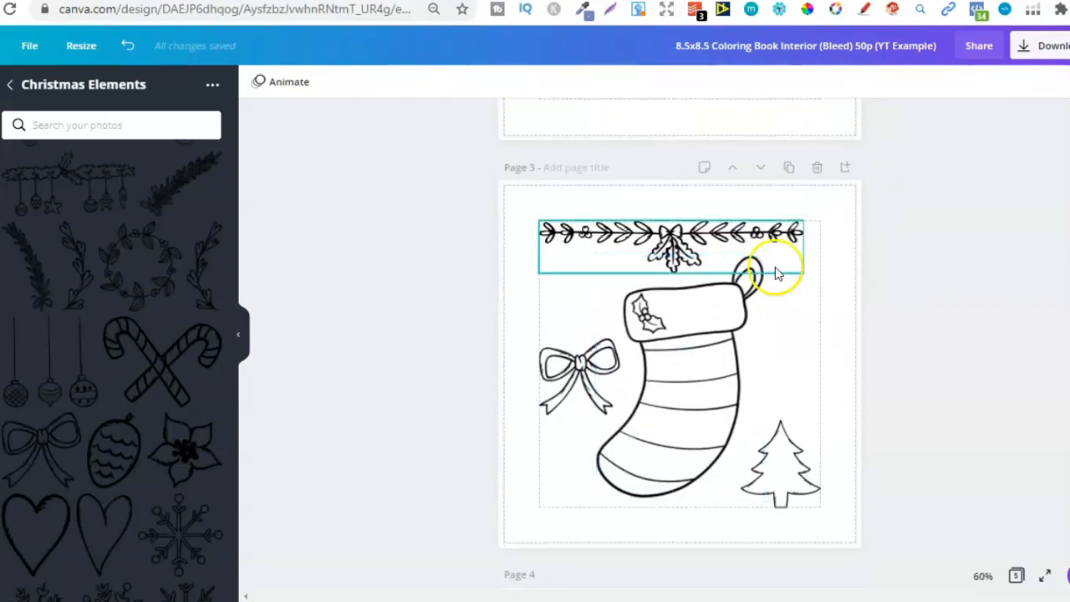
scroll(680, 334, down, 5)
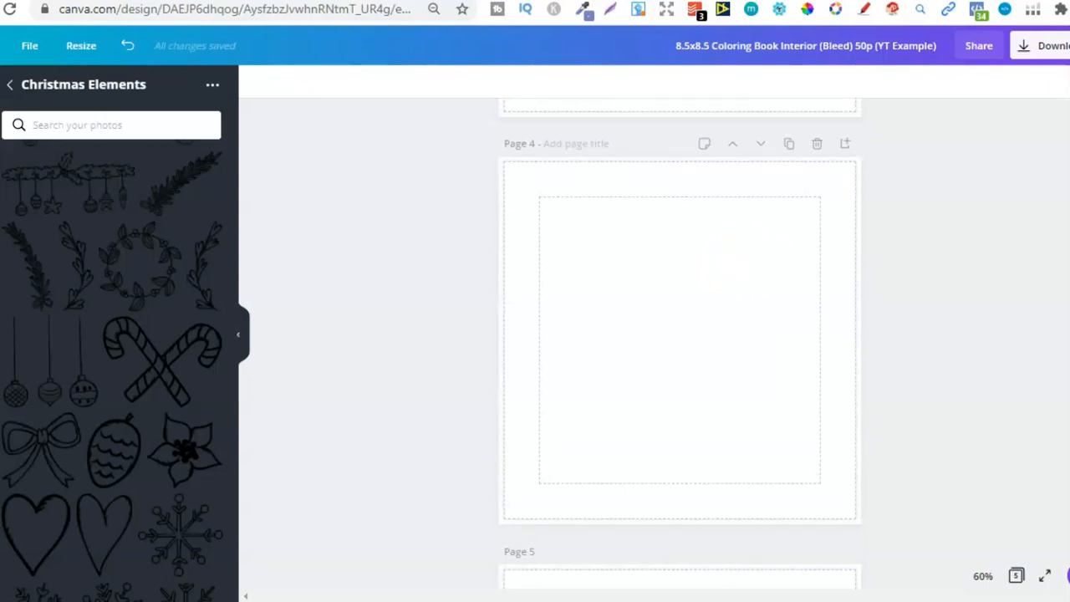
scroll(735, 276, up, 5)
click(700, 312)
click(1042, 310)
scroll(988, 276, down, 2)
scroll(989, 276, up, 2)
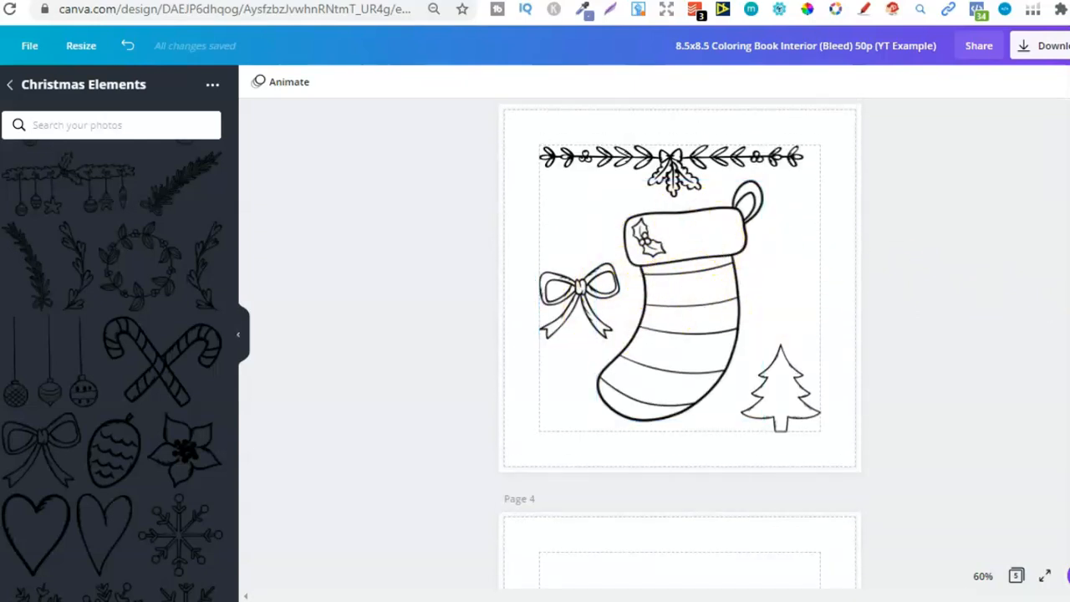
scroll(701, 251, down, 1)
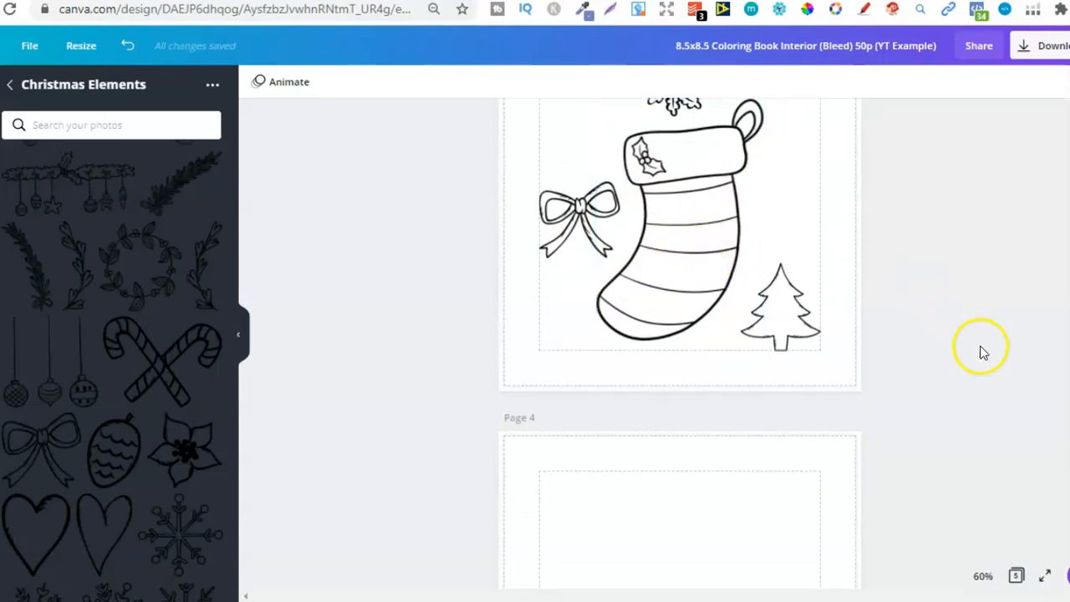
scroll(979, 352, down, 3)
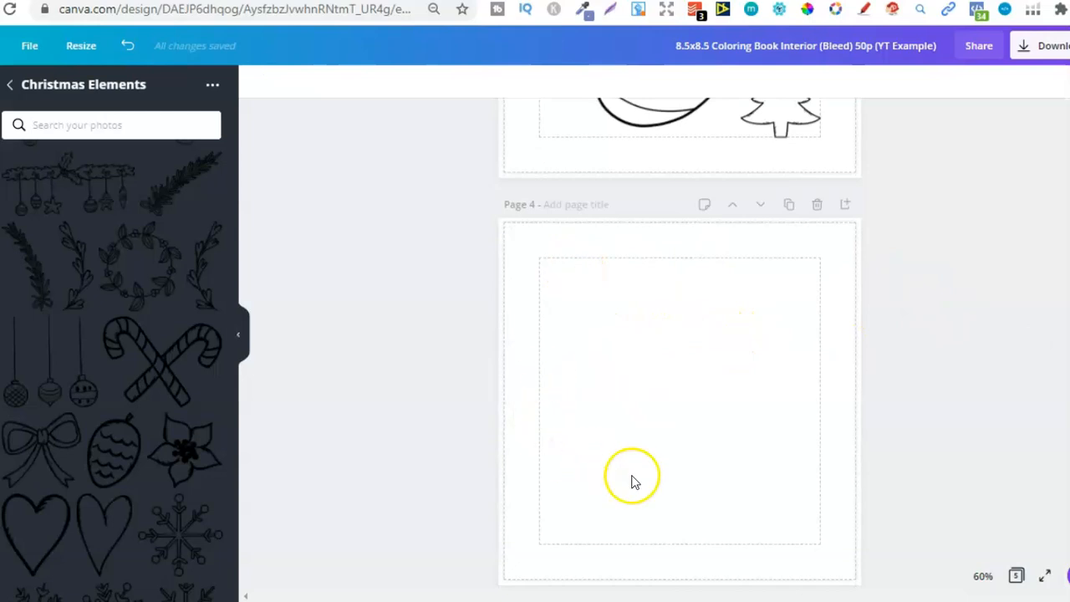
scroll(680, 343, down, 6)
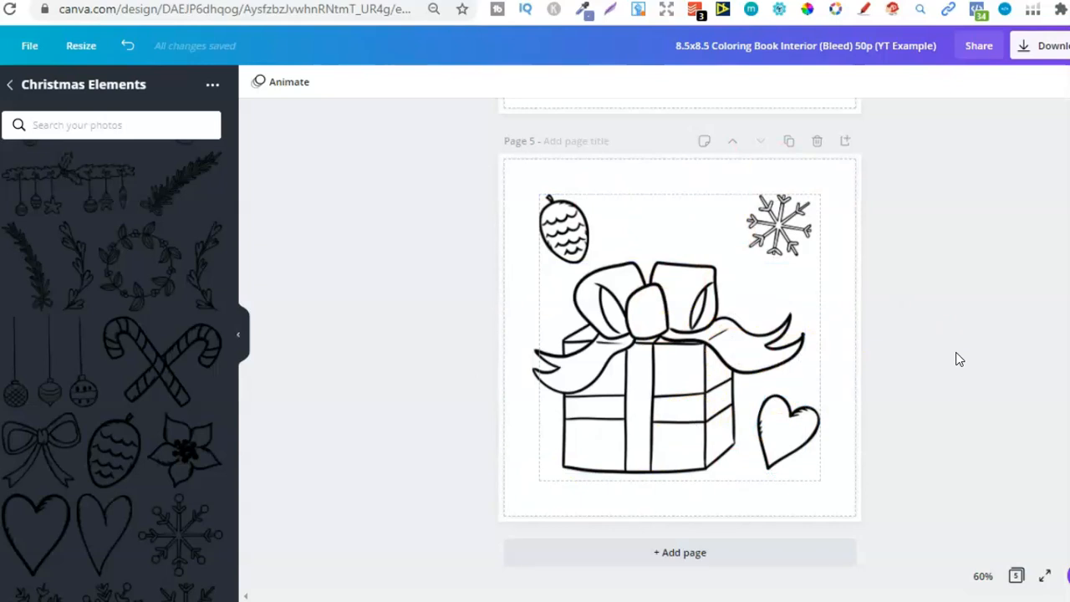
click(770, 1)
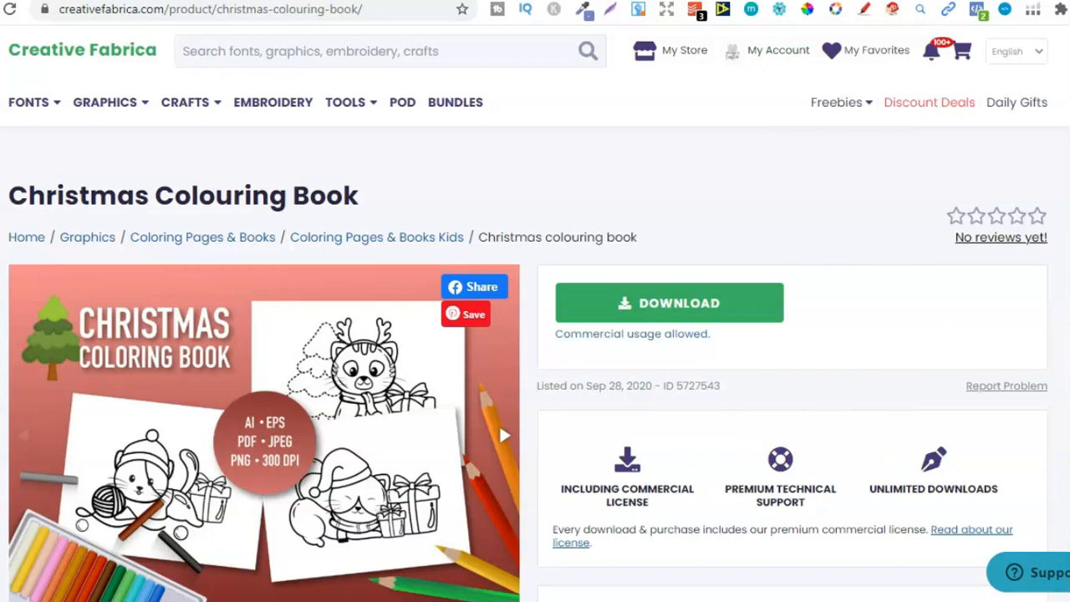
click(552, 1)
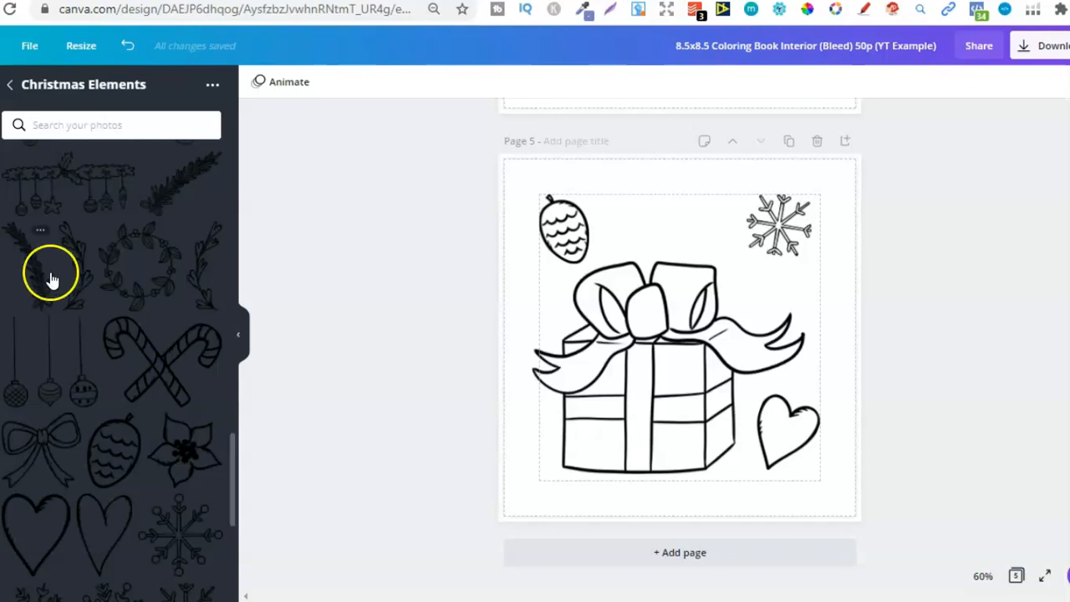
click(10, 87)
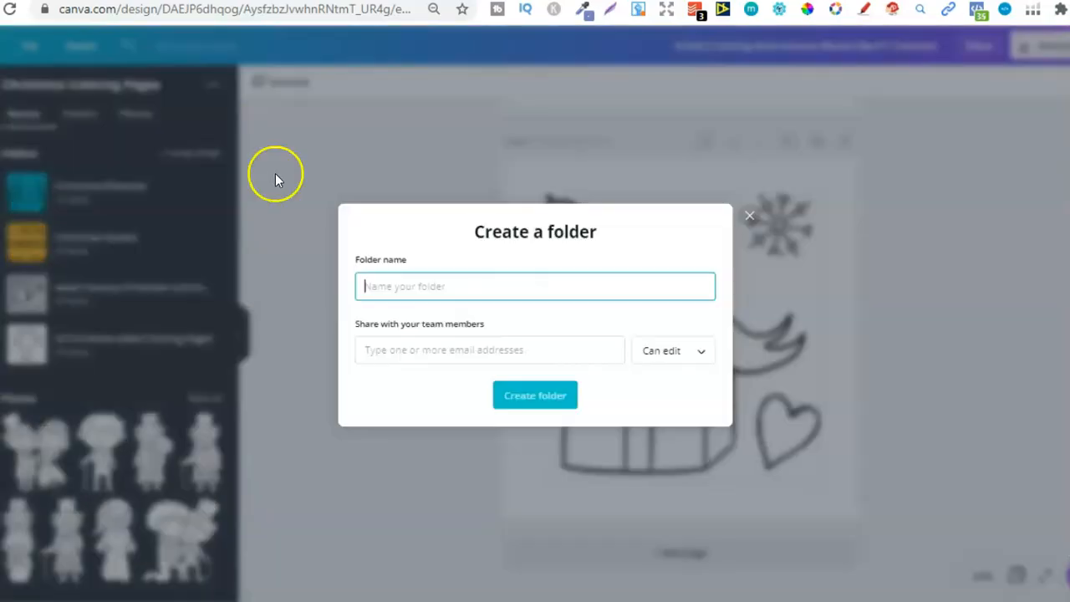
click(398, 286)
text(nam)
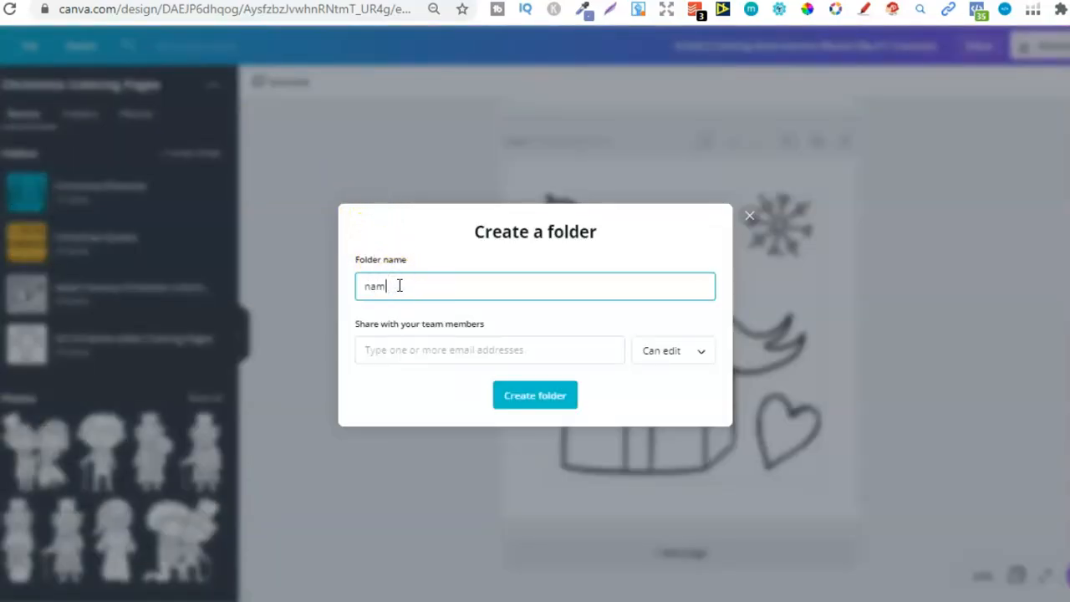
text(the graphics)
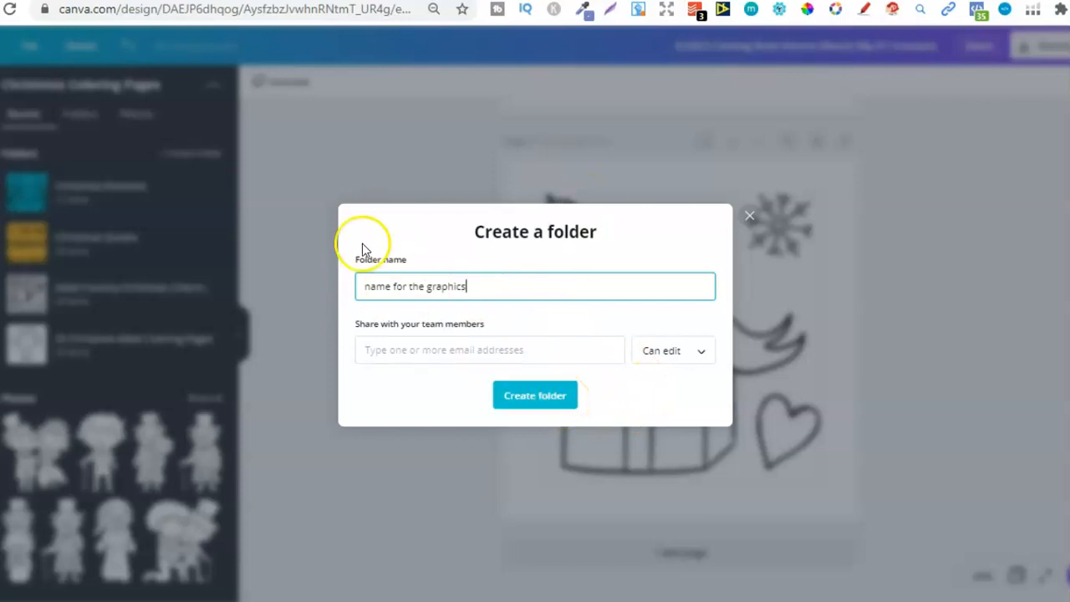
click(272, 192)
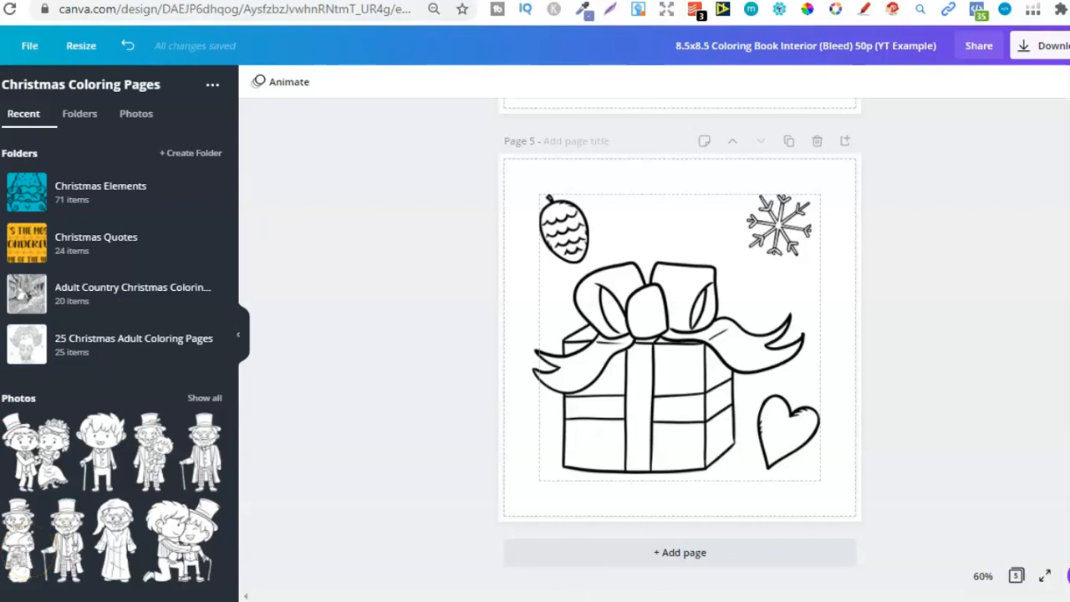
Review the whole interior from the title page through the stocking page to the gift box on page 5
scroll(1051, 454, up, 5)
scroll(680, 343, up, 7)
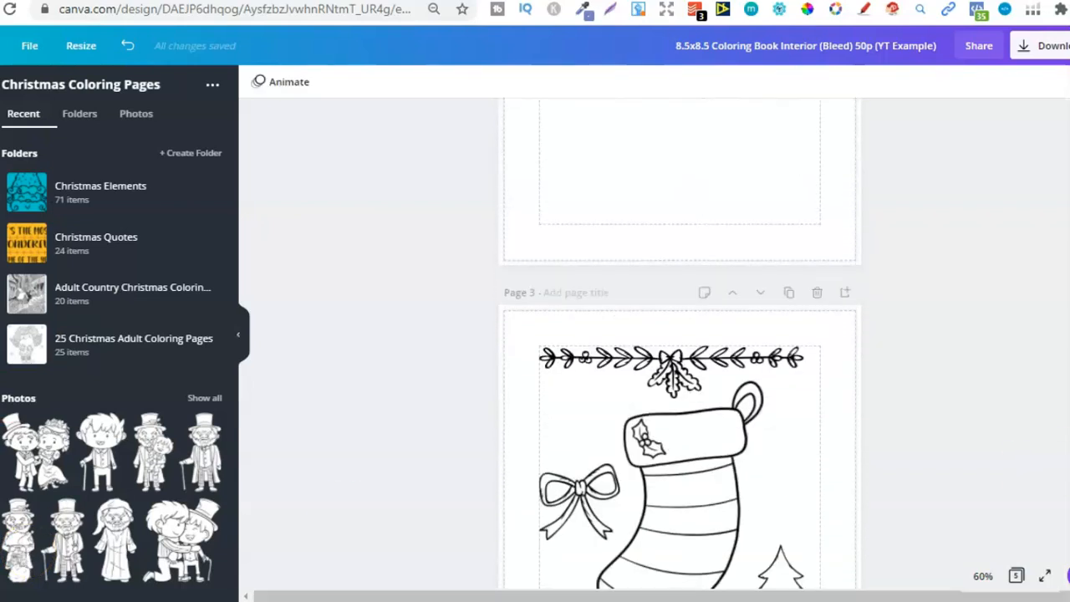
scroll(680, 343, up, 8)
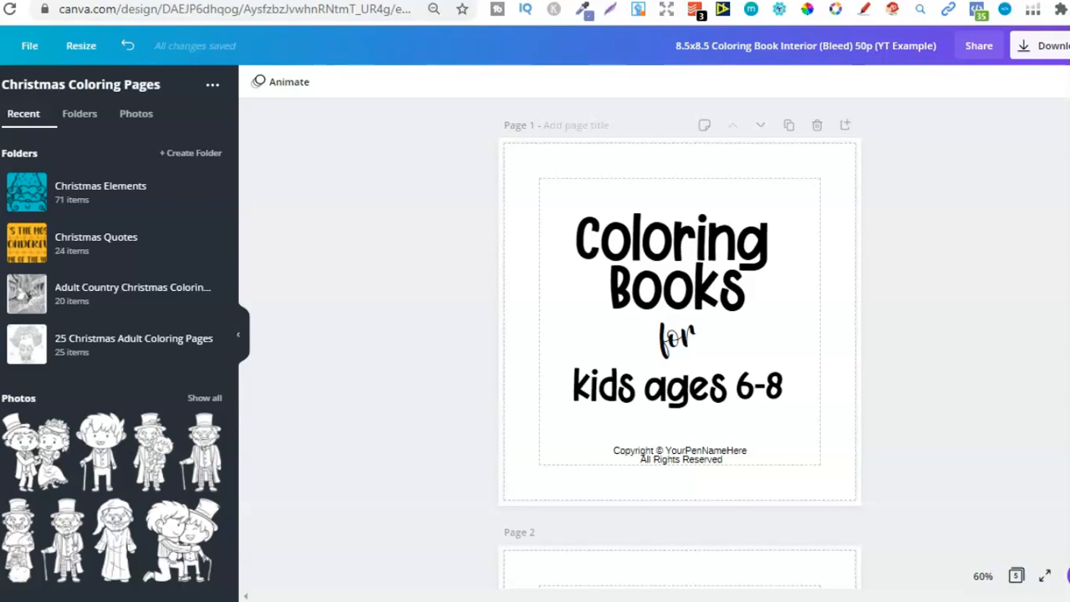
scroll(679, 318, down, 2)
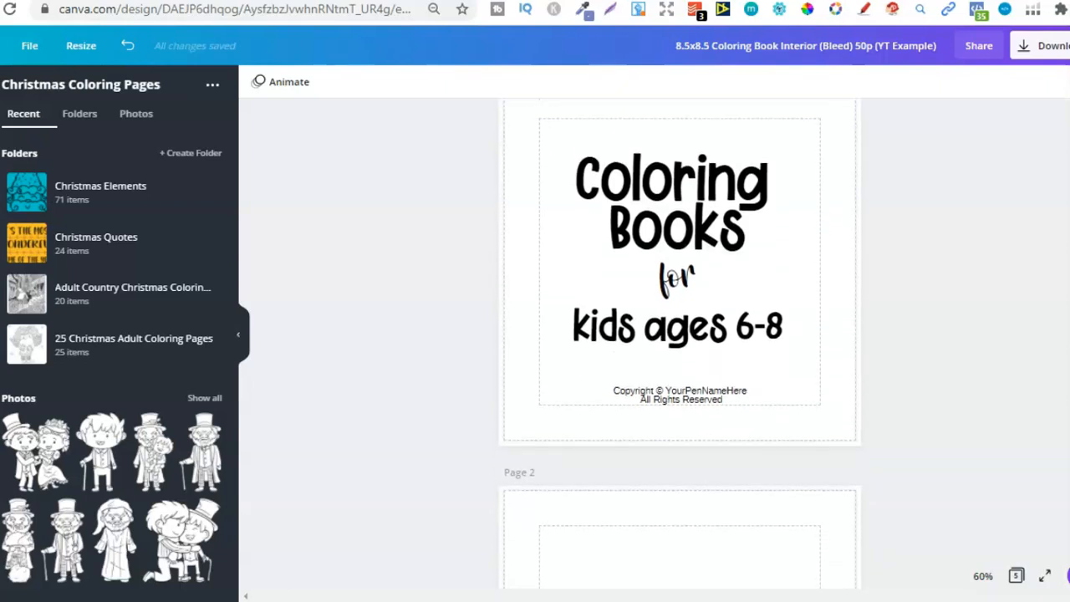
scroll(679, 335, down, 10)
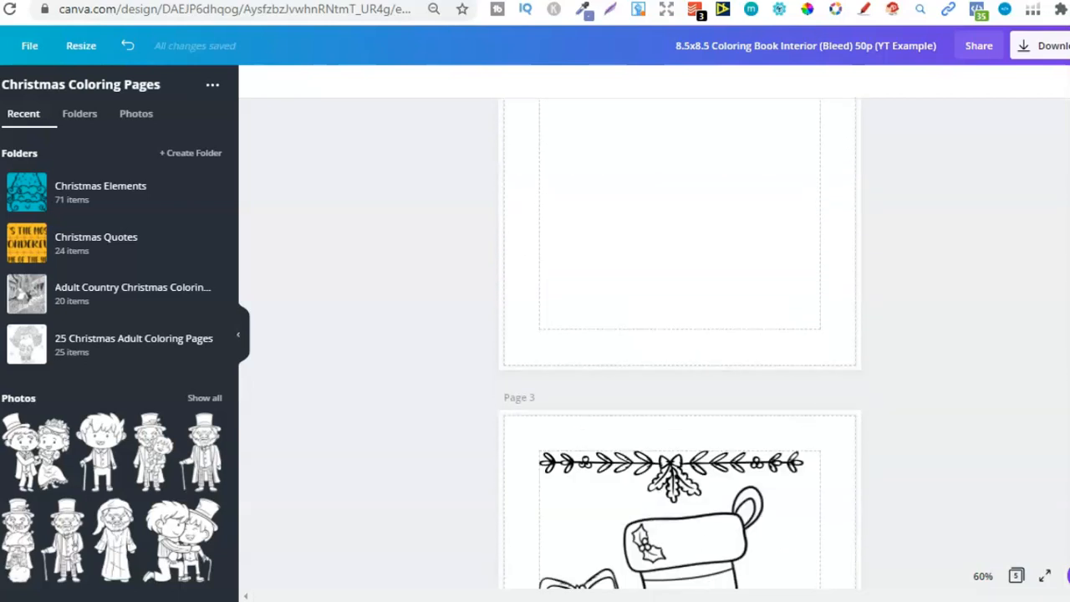
scroll(1020, 323, down, 2)
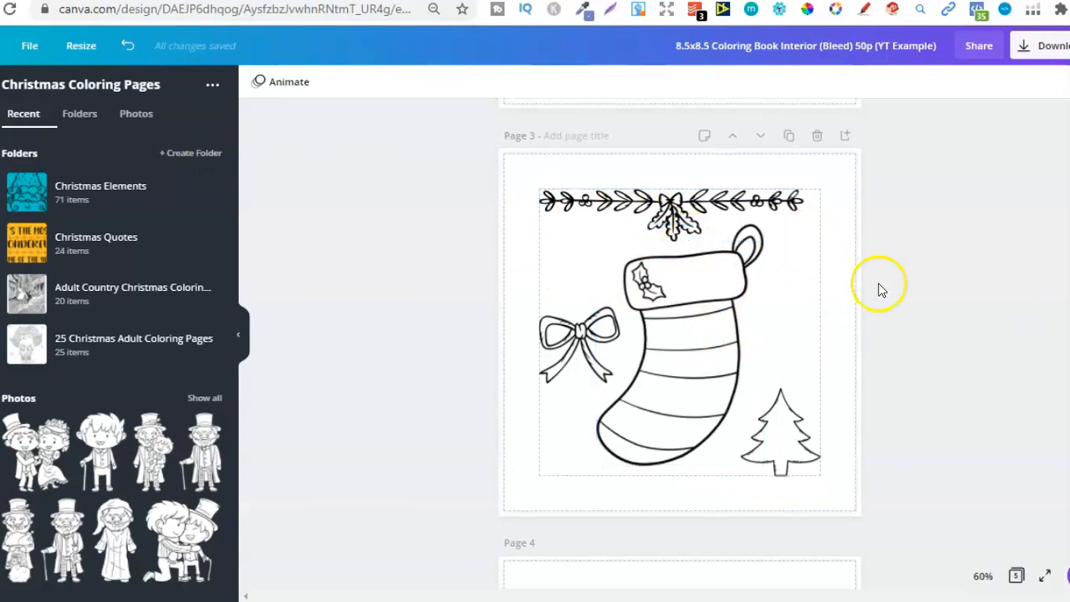
scroll(679, 342, down, 9)
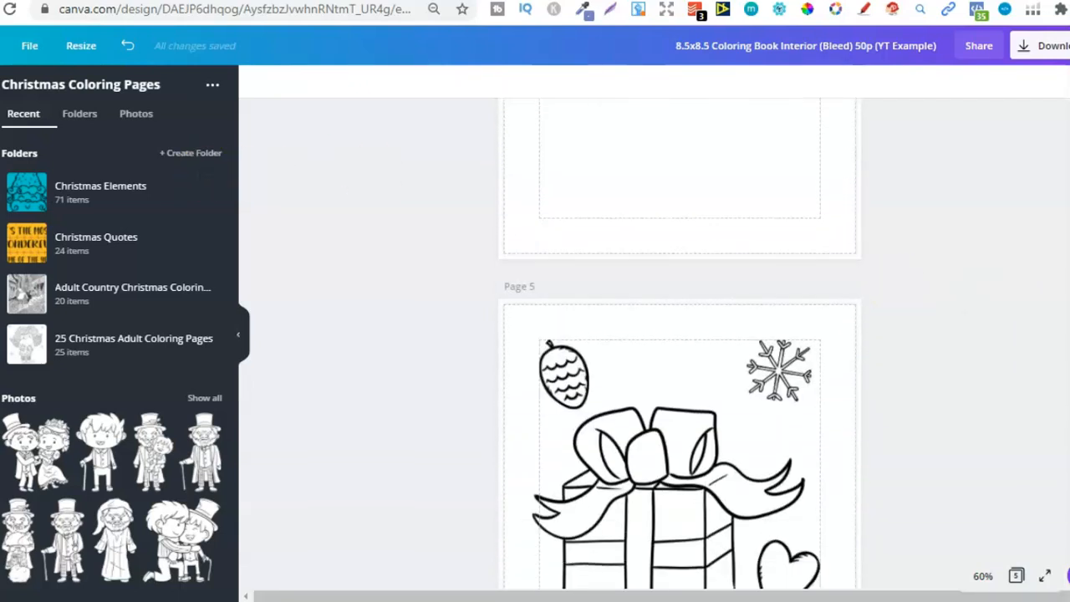
scroll(680, 343, down, 1)
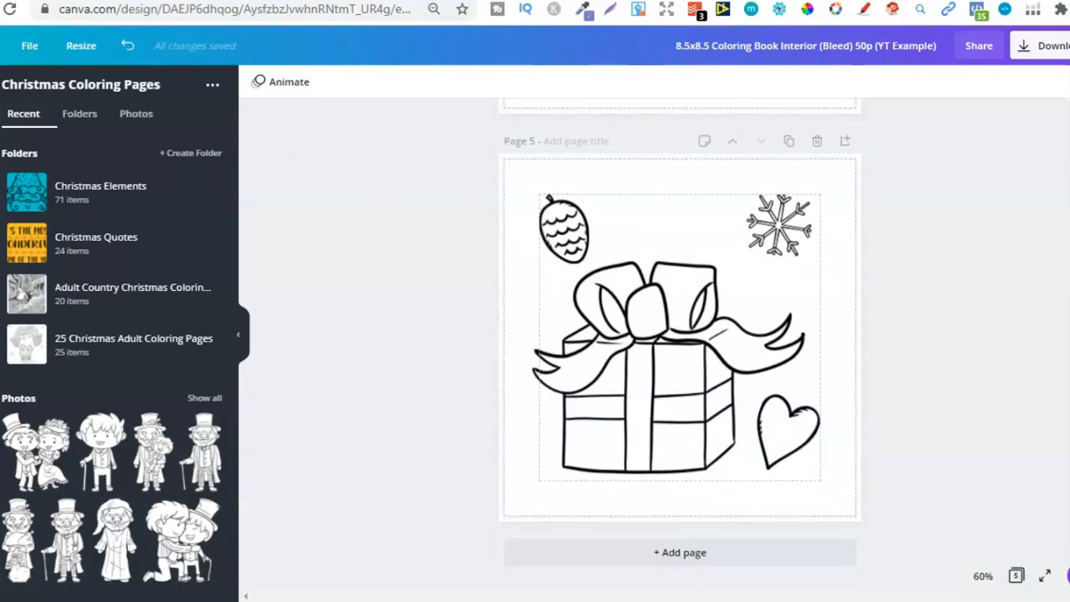
Configure the design's download as PDF Print with all 5 pages selected
click(1035, 46)
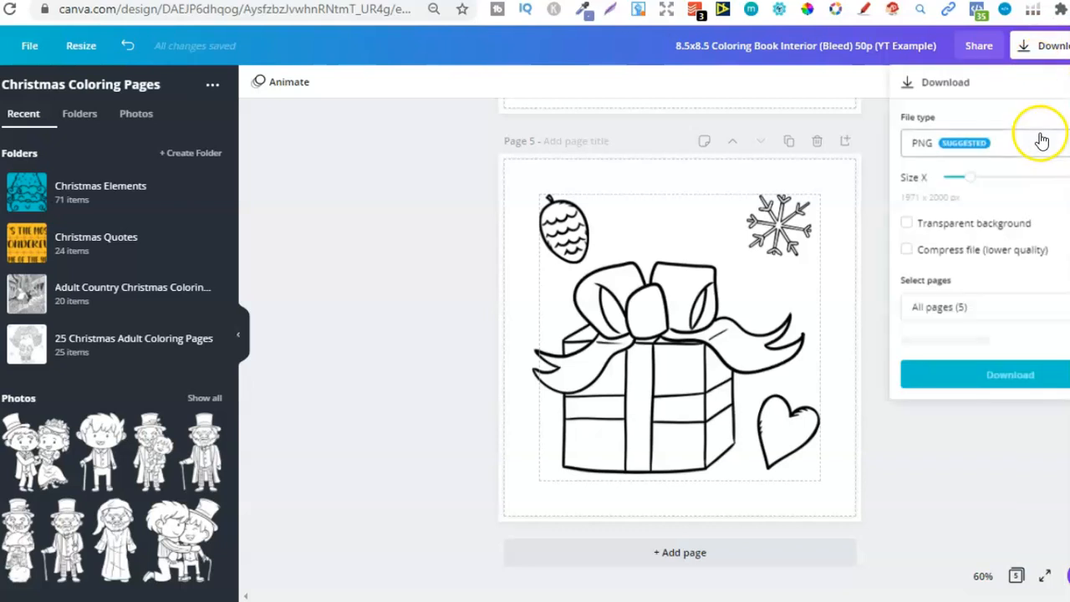
click(983, 147)
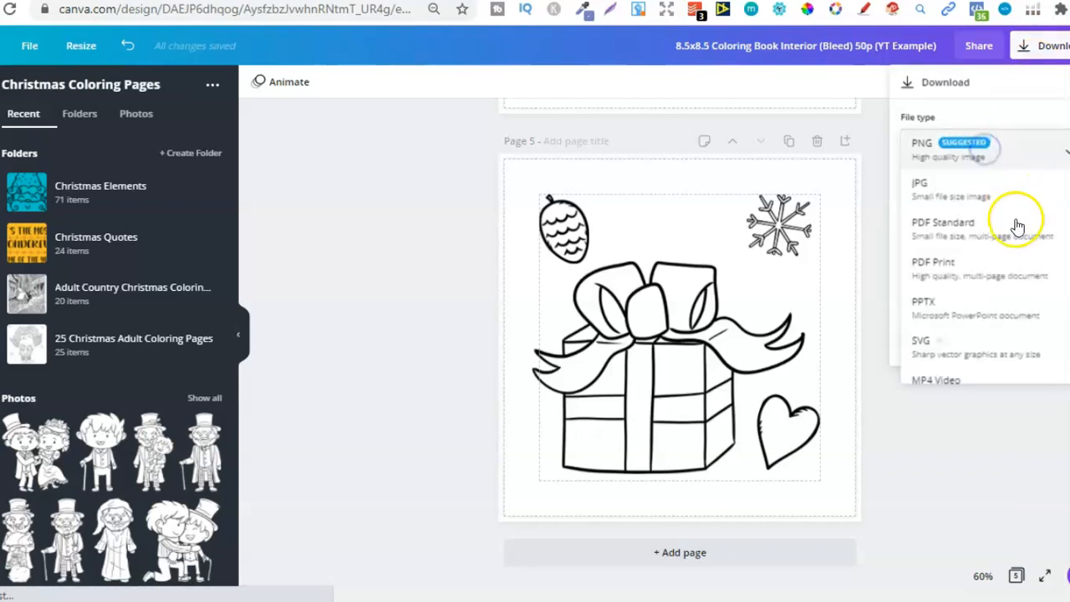
click(966, 267)
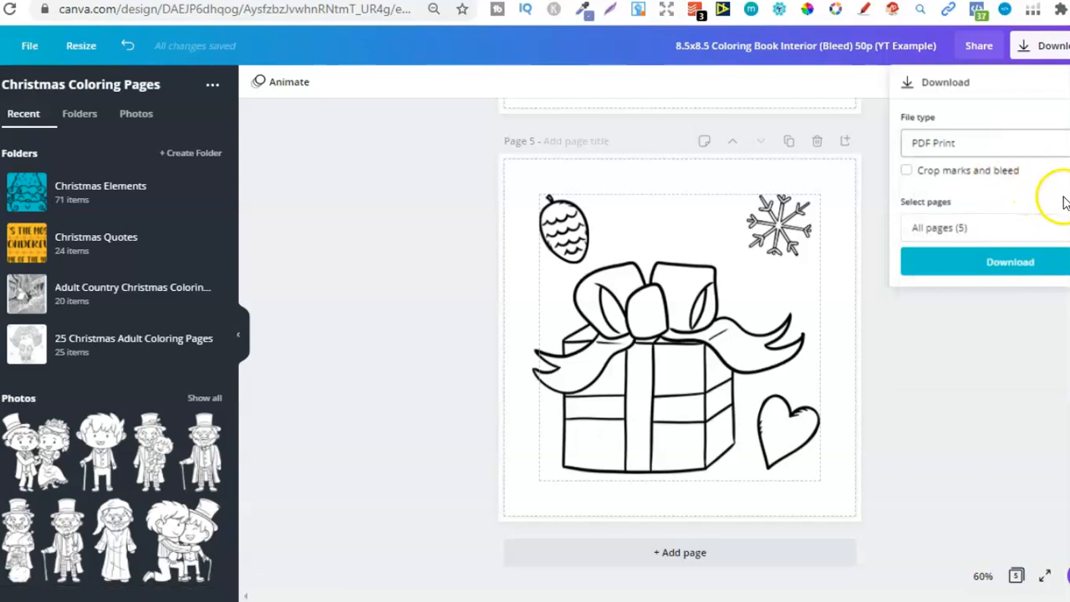
click(1004, 240)
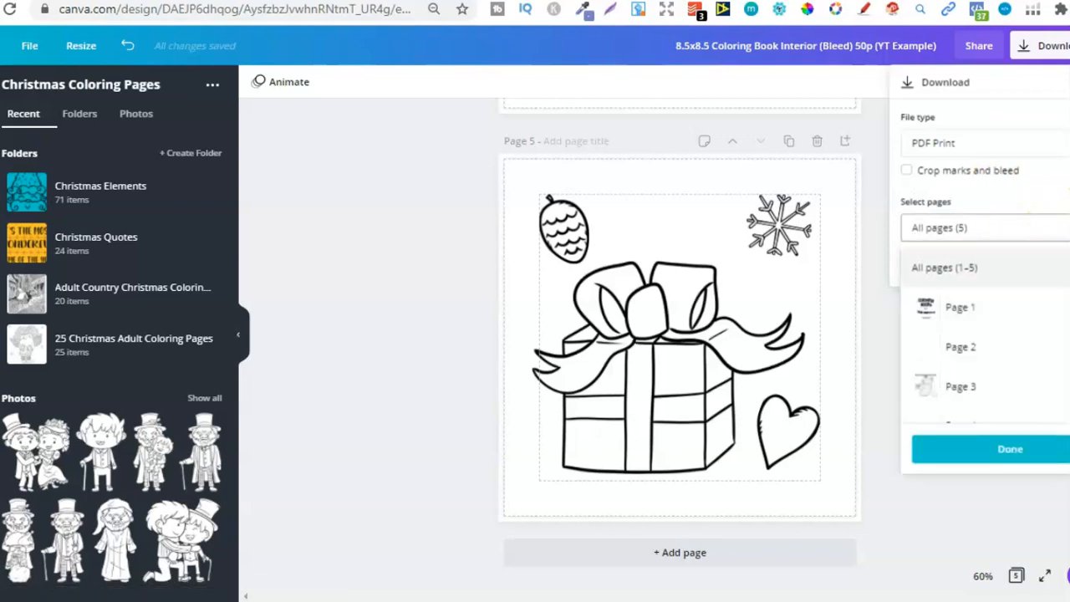
click(1022, 449)
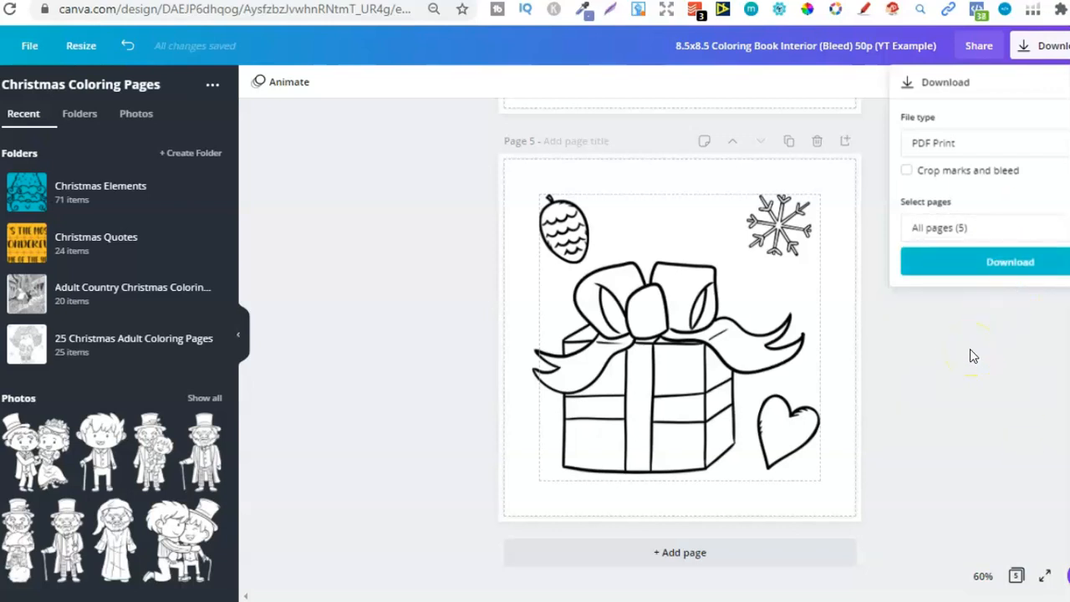
click(942, 356)
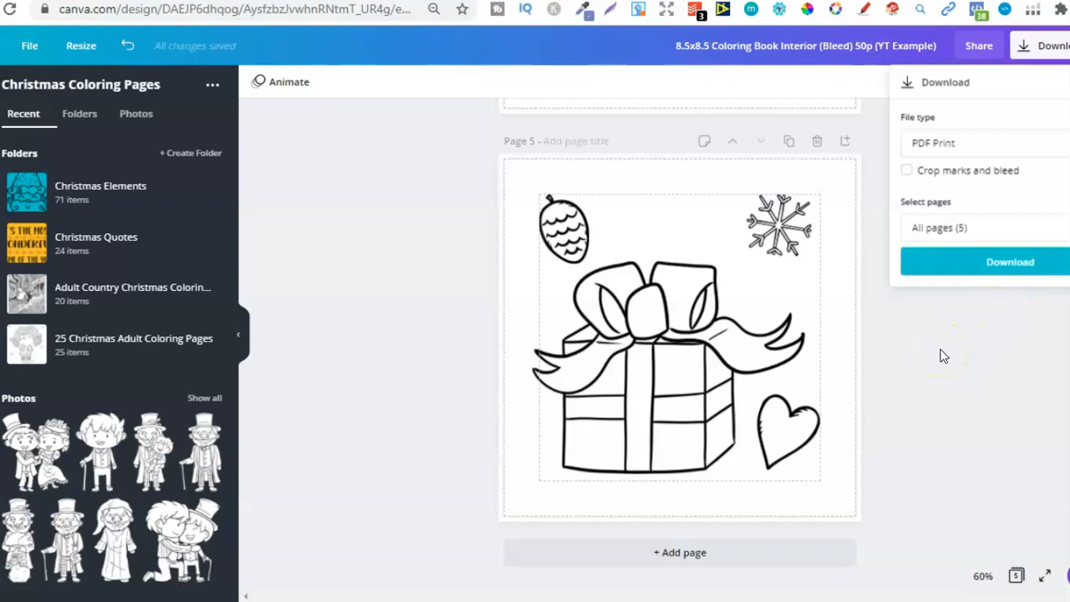